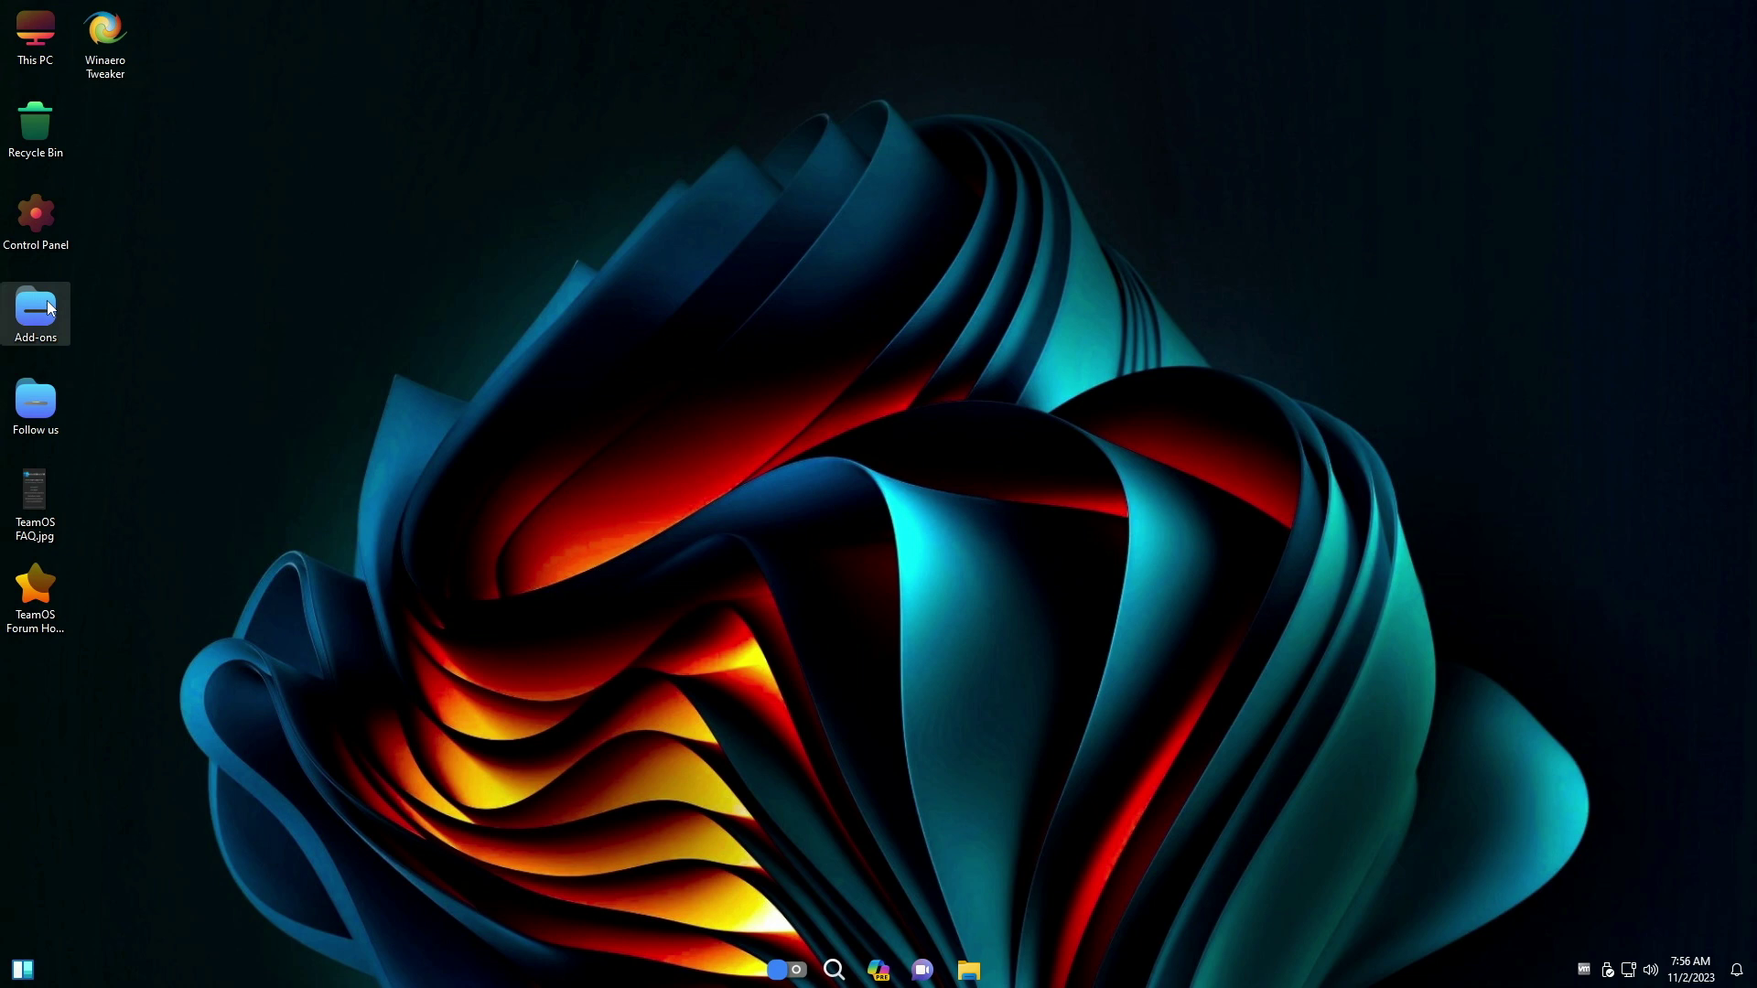
Open the Add-ons folder on the desktop to look over its files, and close it again
double_click(50, 308)
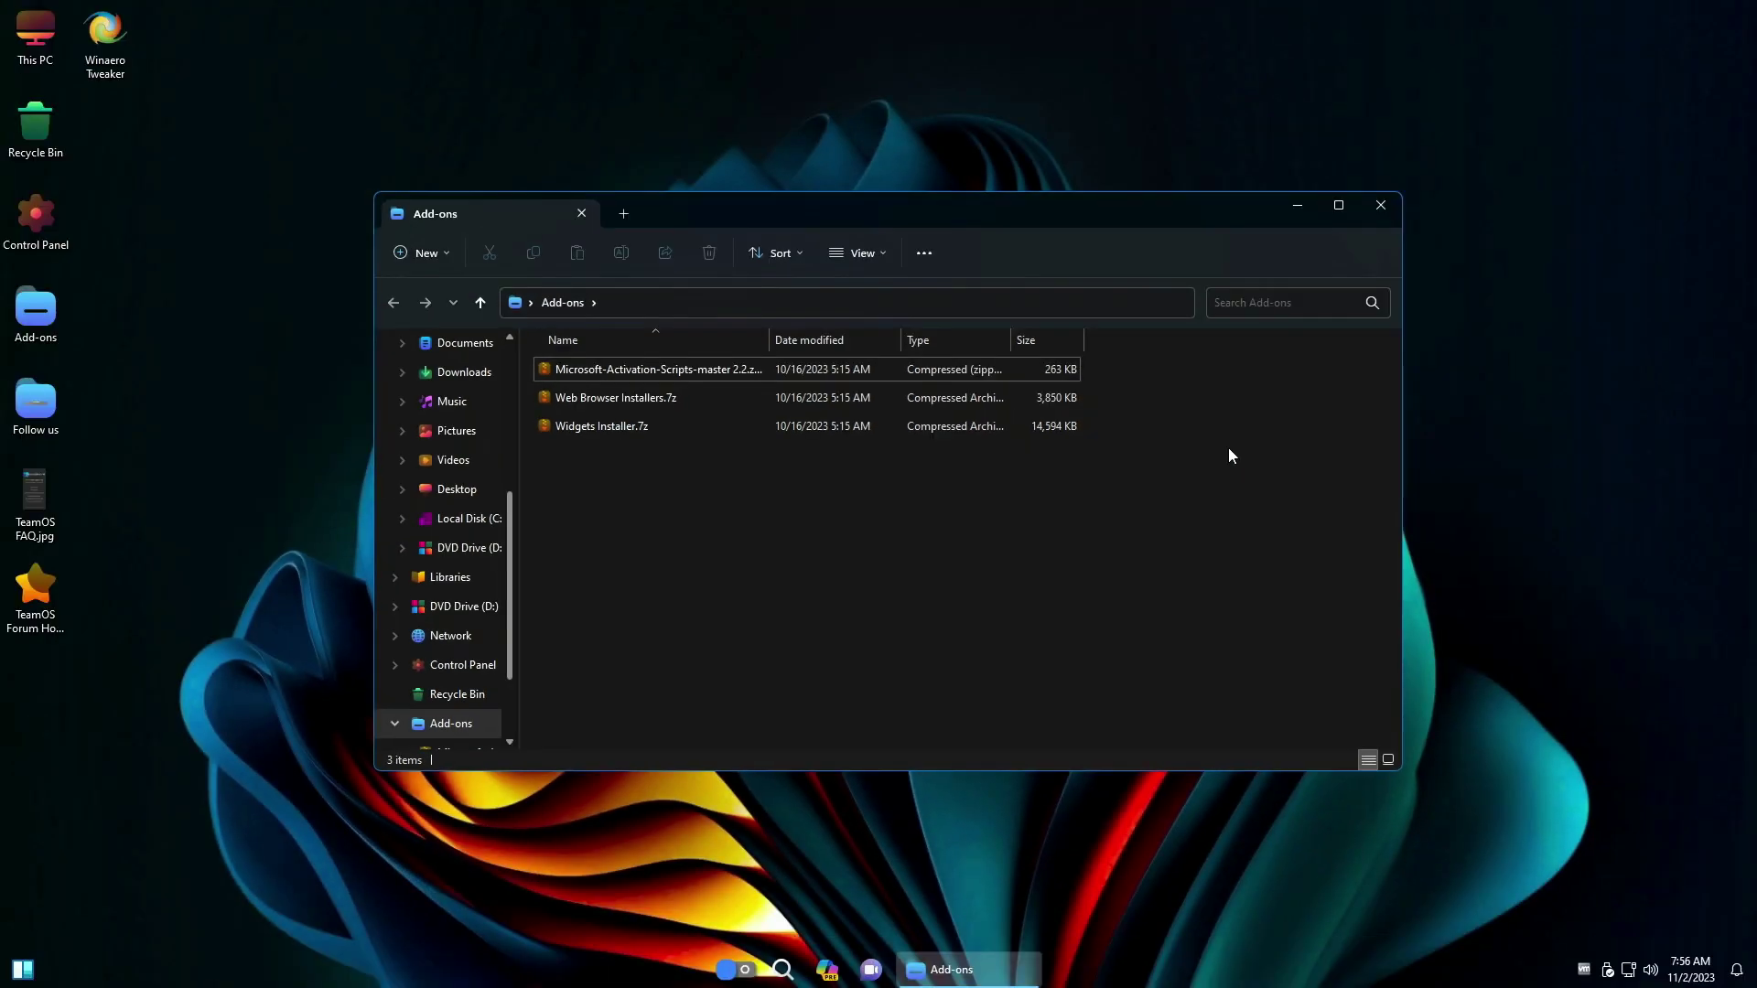
click(1381, 207)
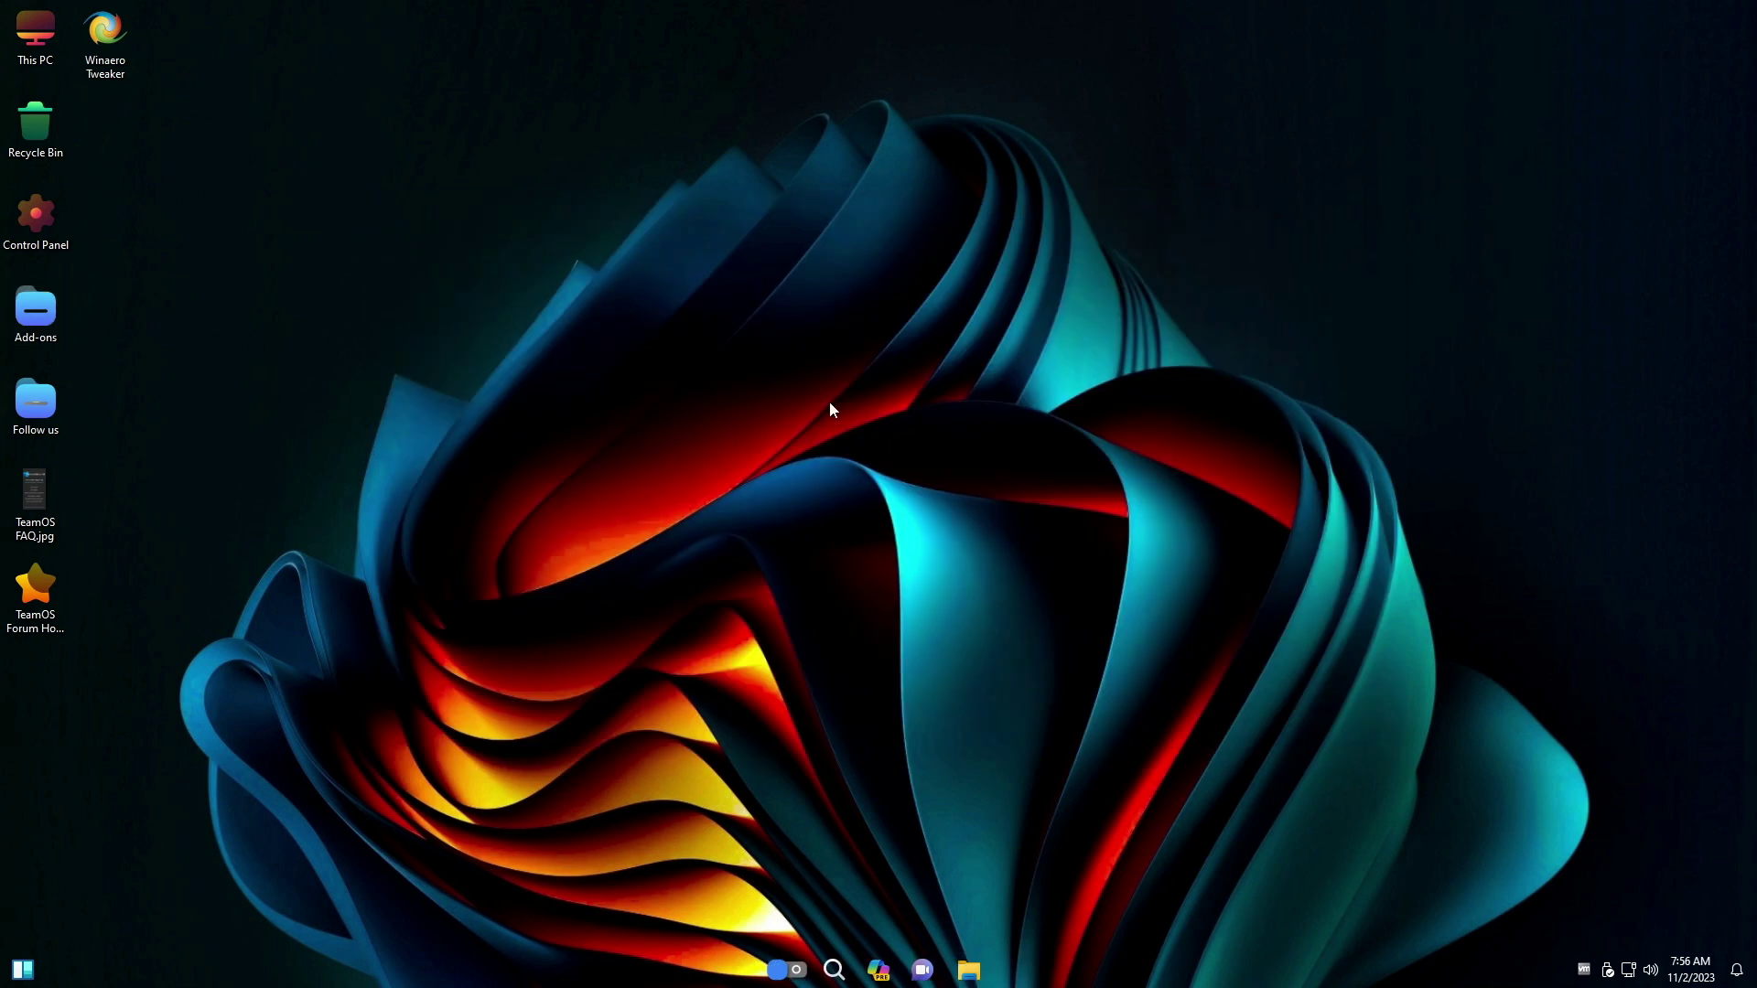
Run winver to view the Windows version information, and dismiss the About Windows dialog
click(780, 976)
text(win)
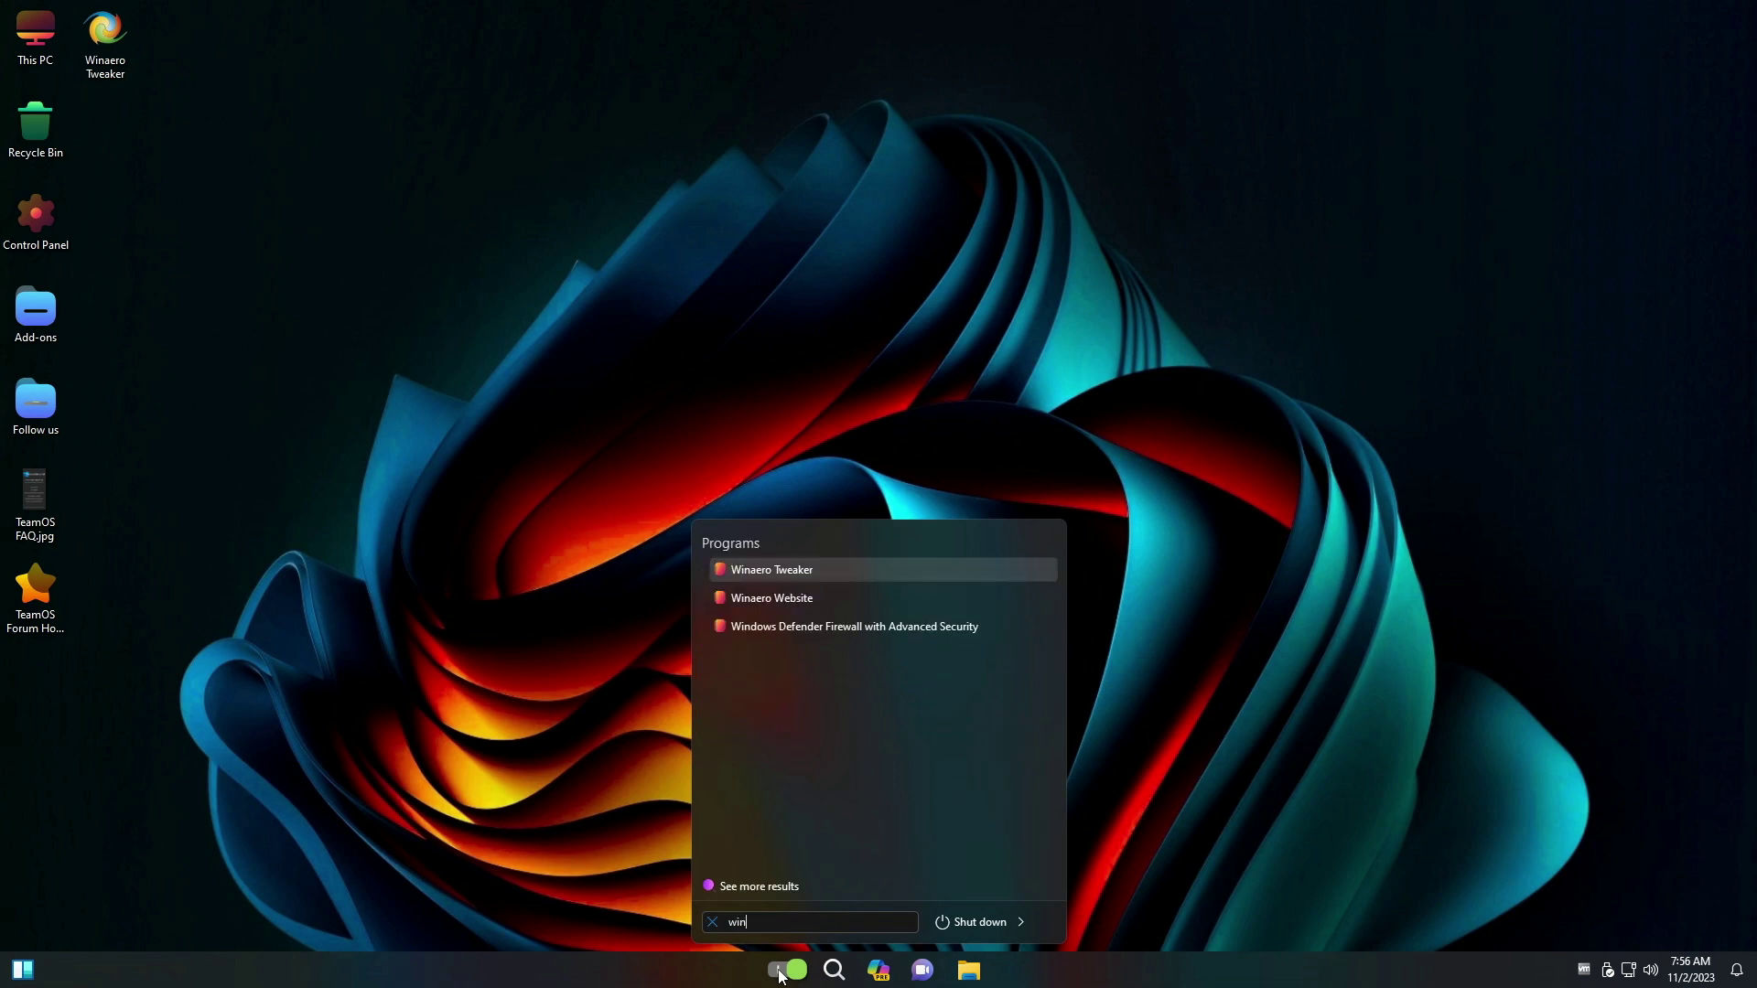
text(ver)
key(Return)
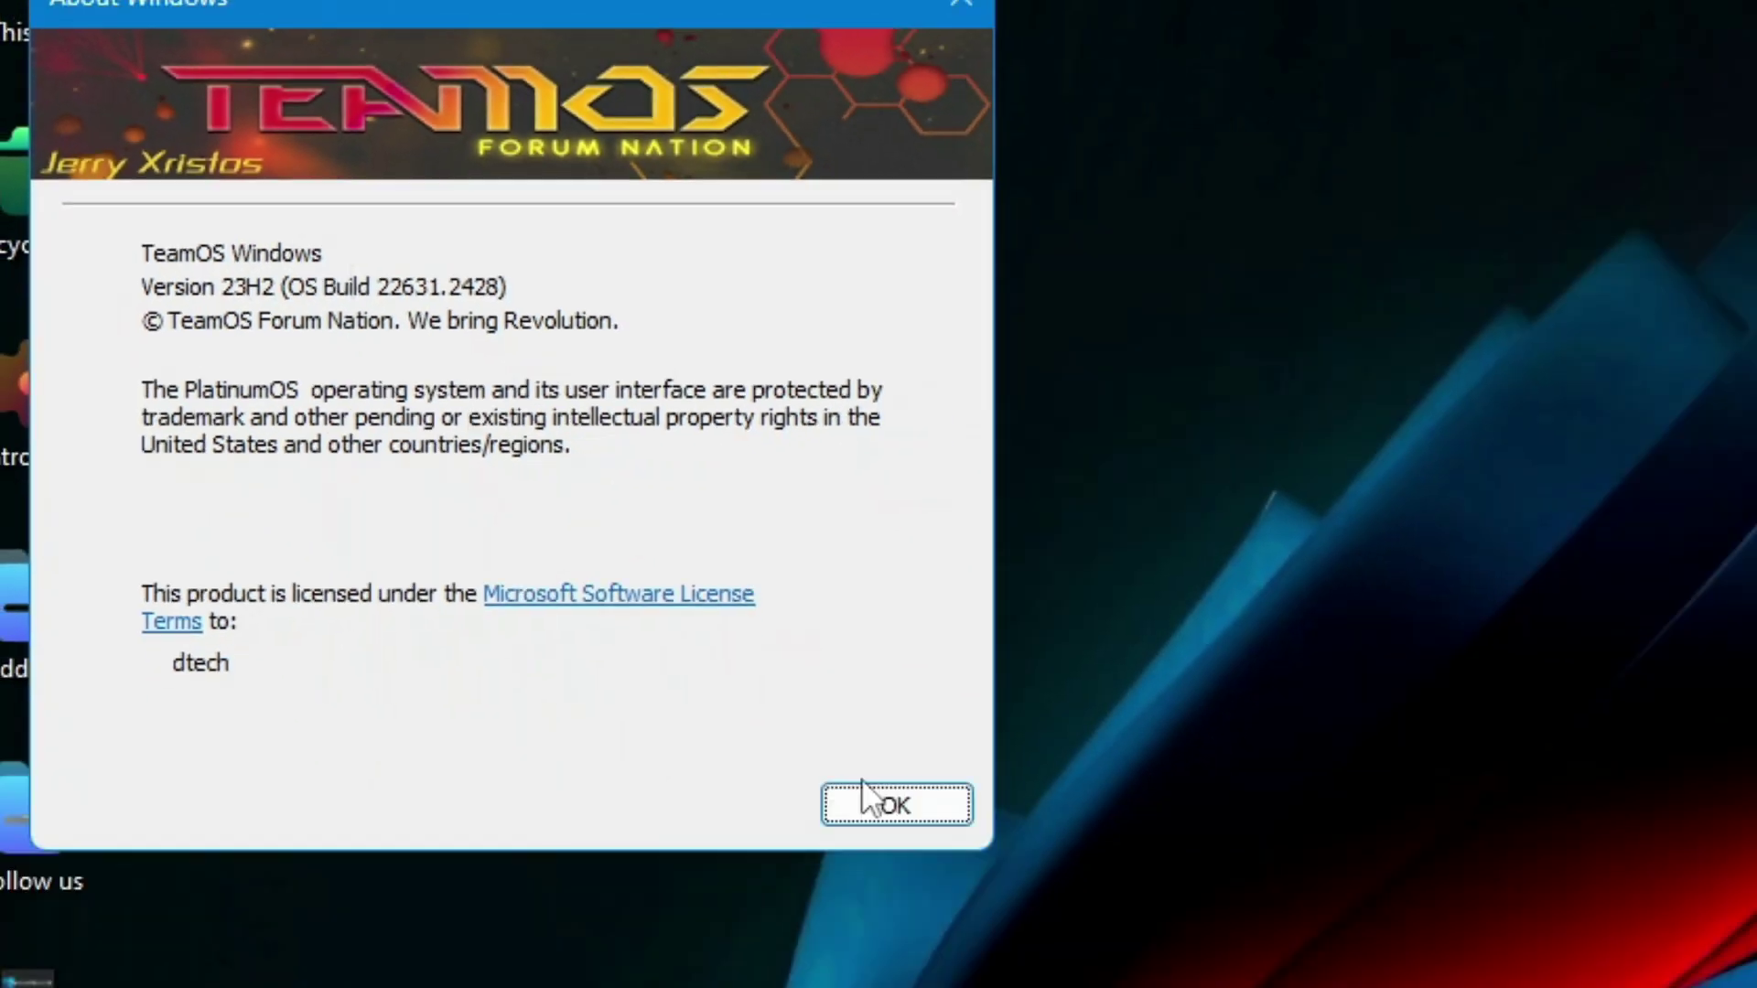
click(863, 798)
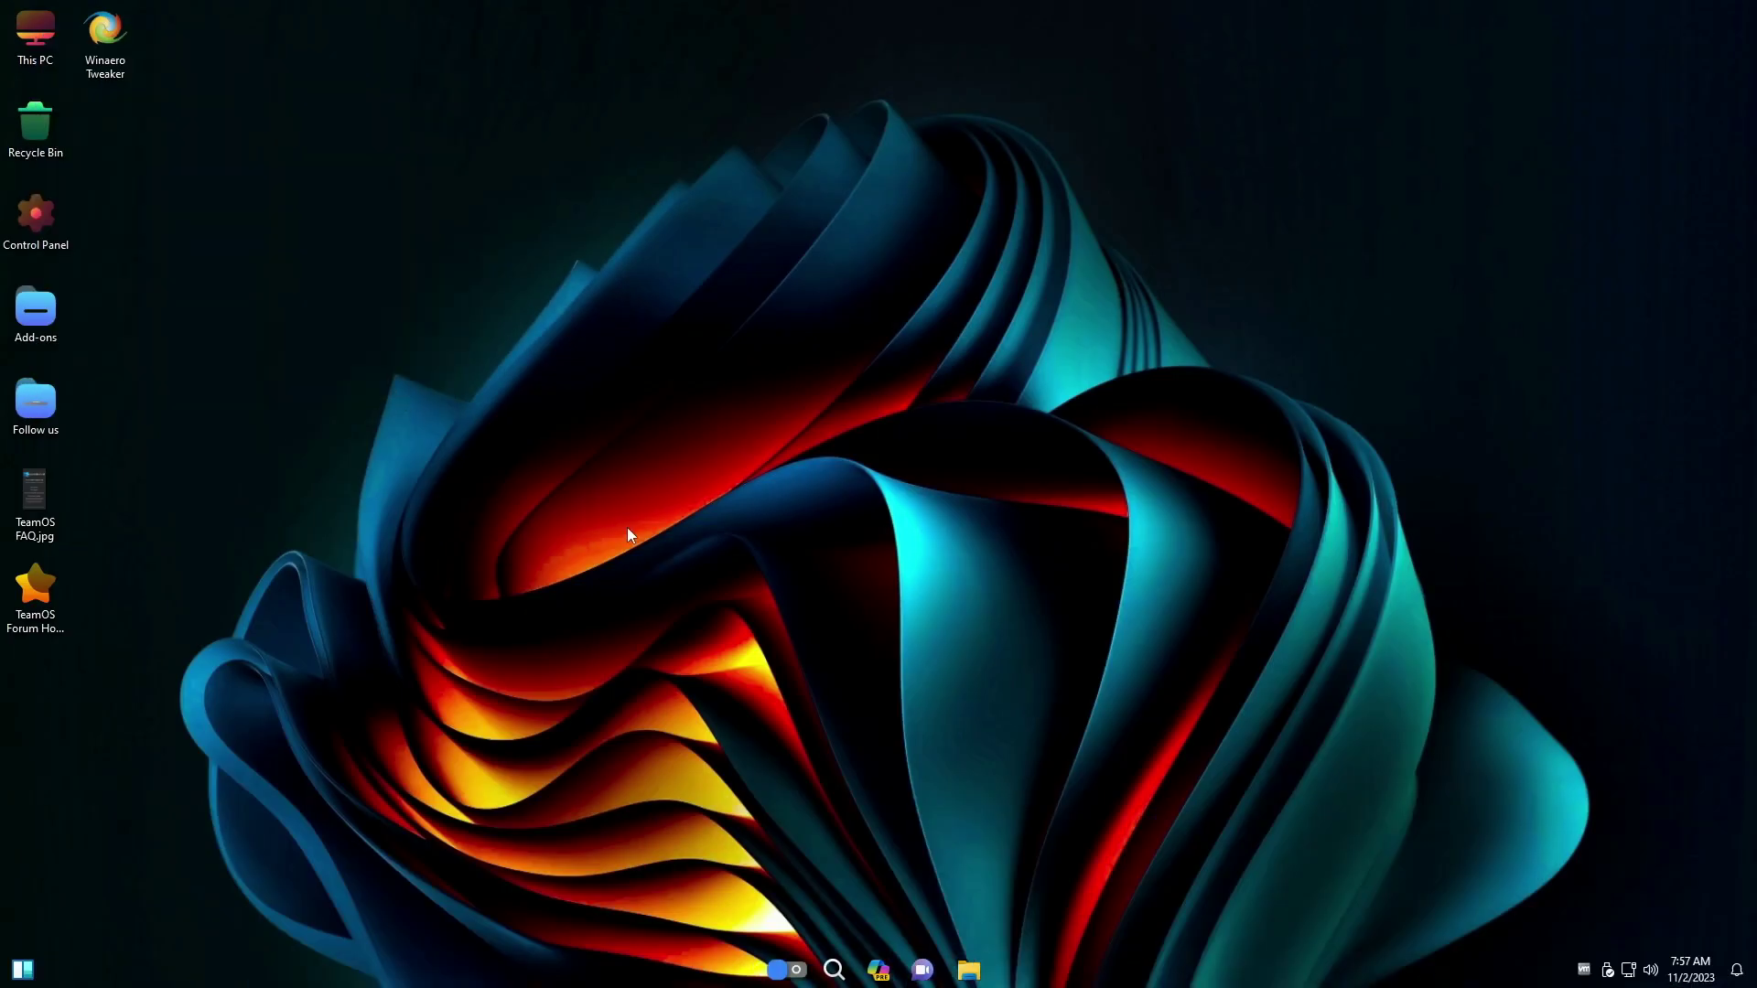
Review the running processes and the CPU and memory performance in Task Manager, and close it
key(ctrl+shift+Escape)
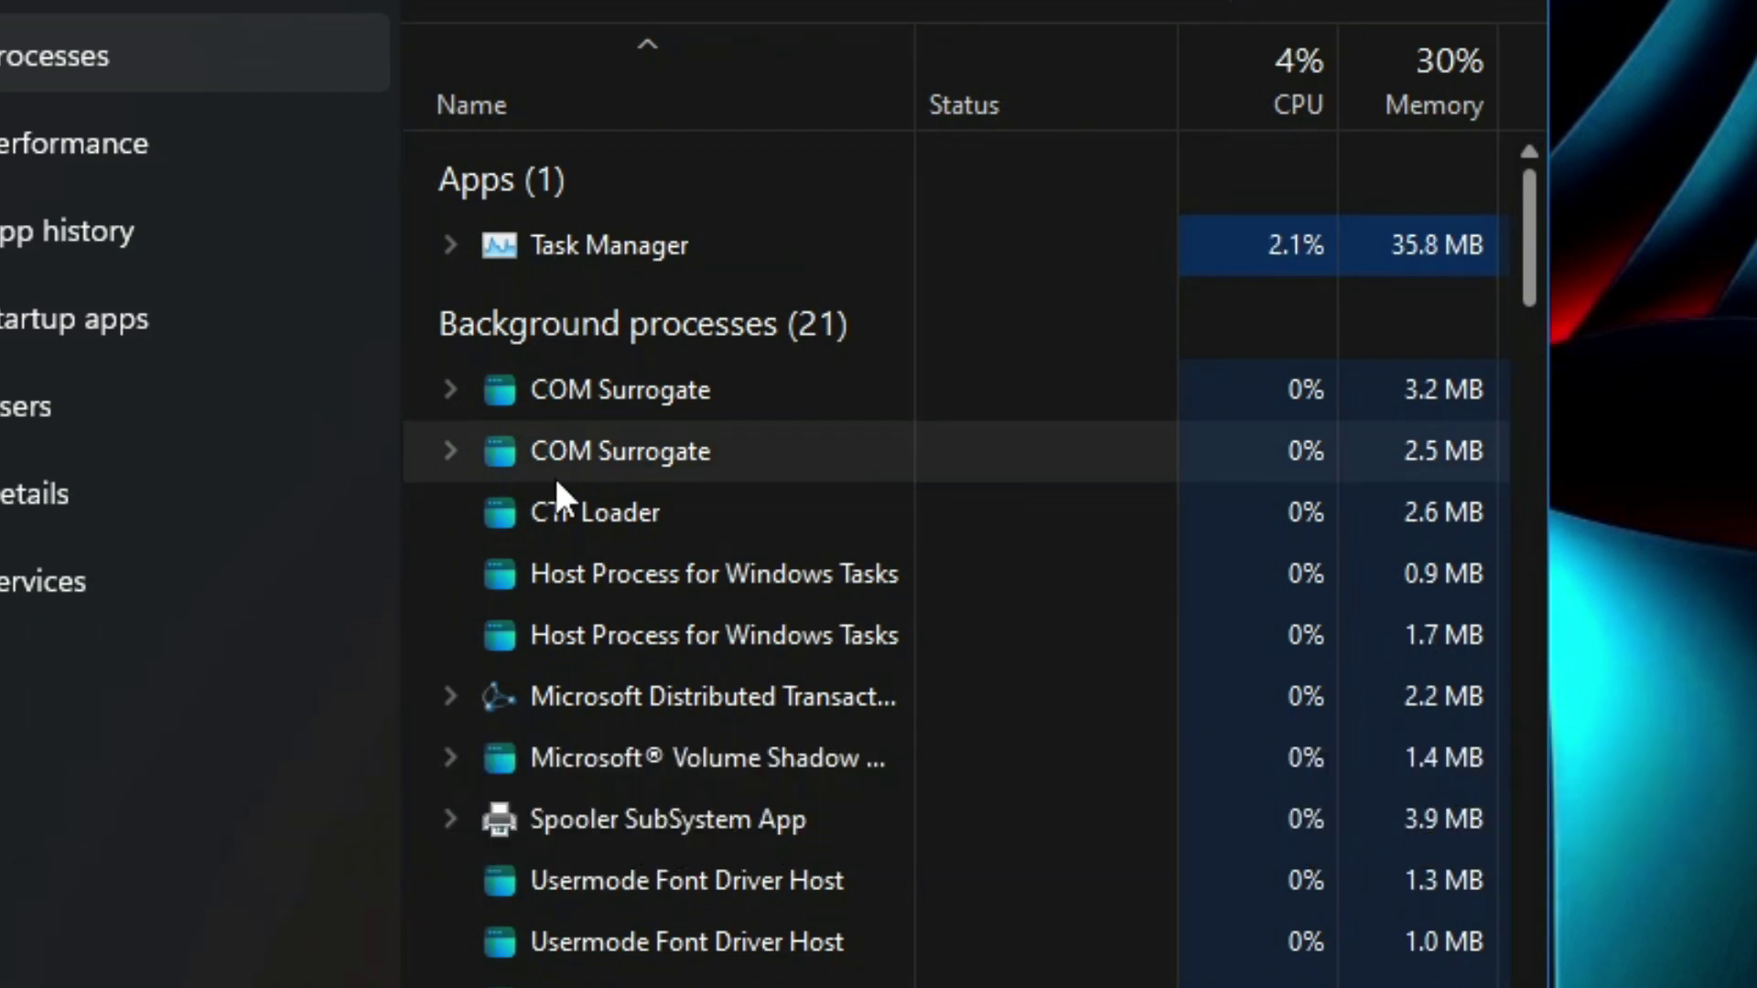
click(37, 144)
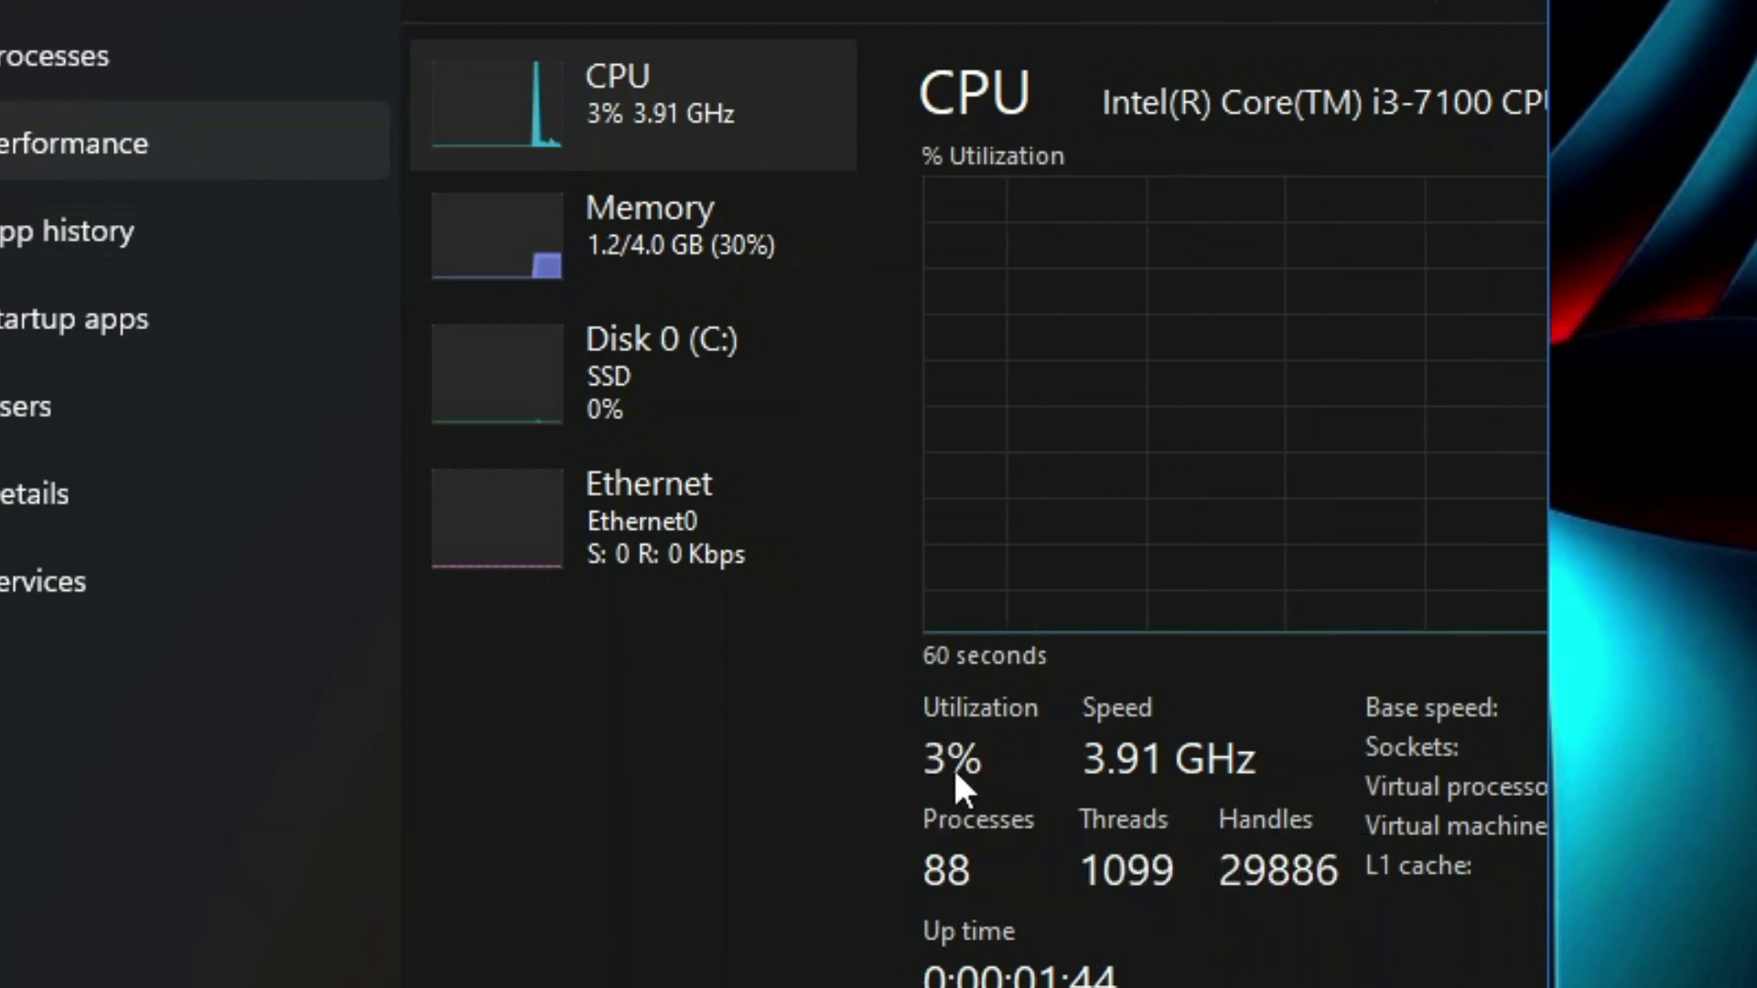
click(615, 236)
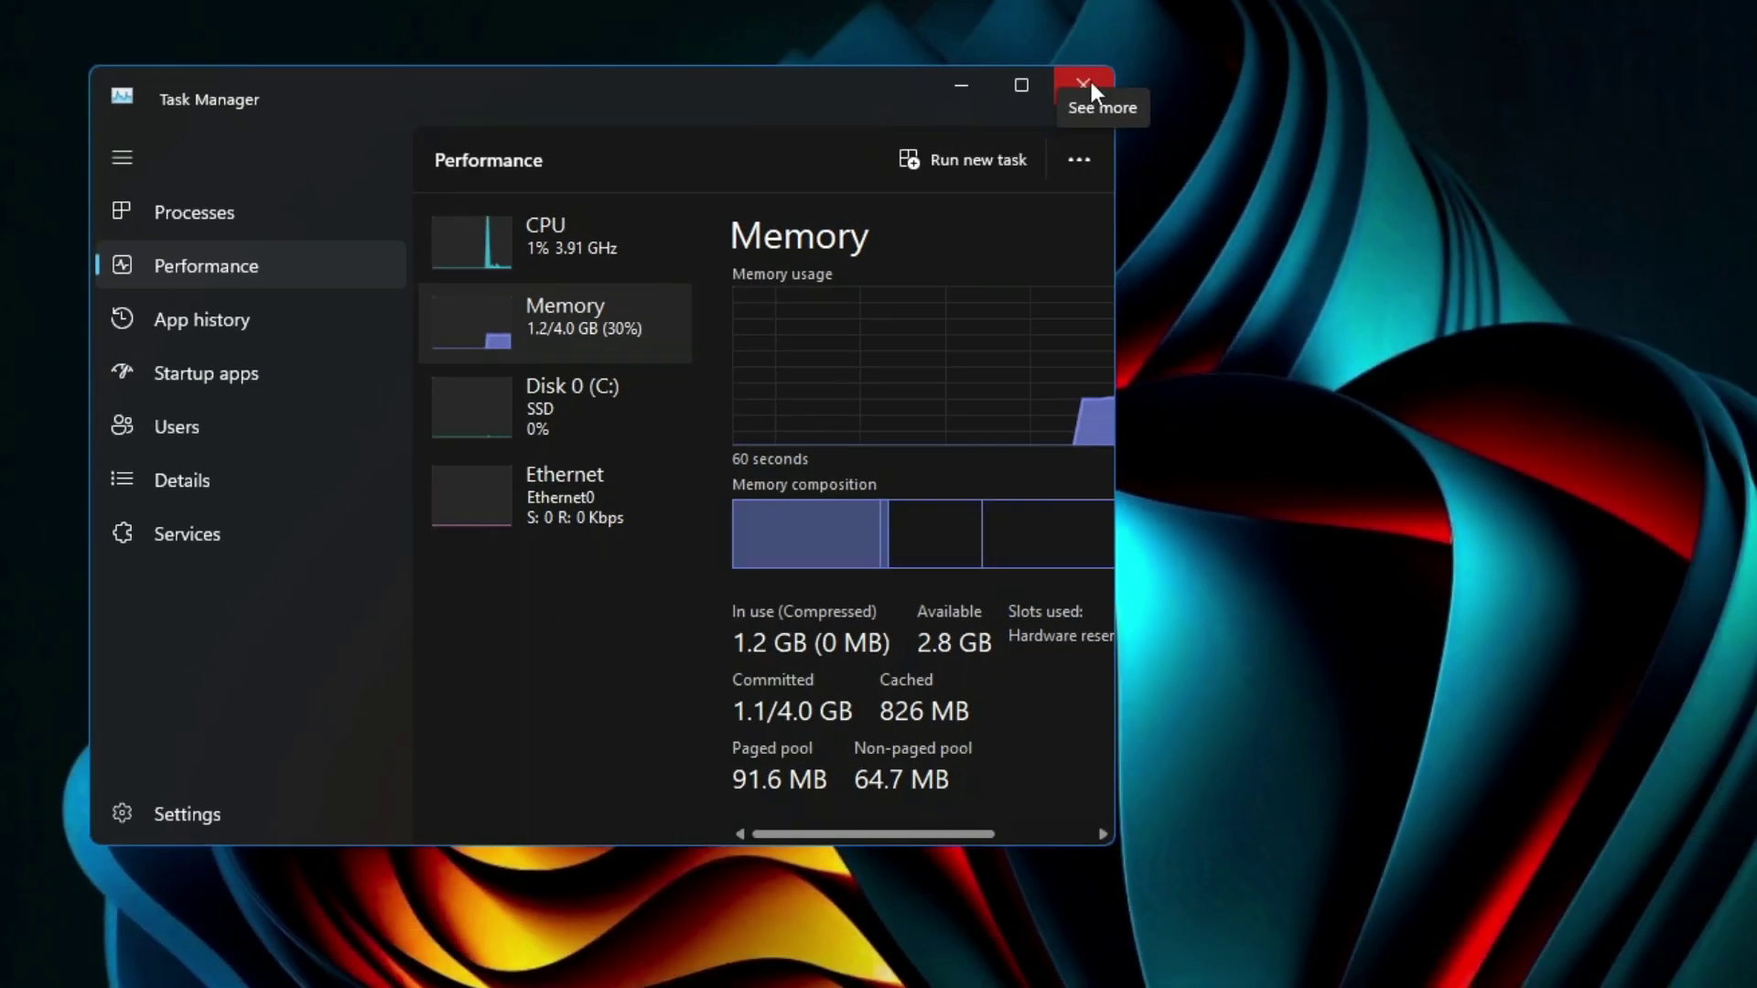
click(882, 201)
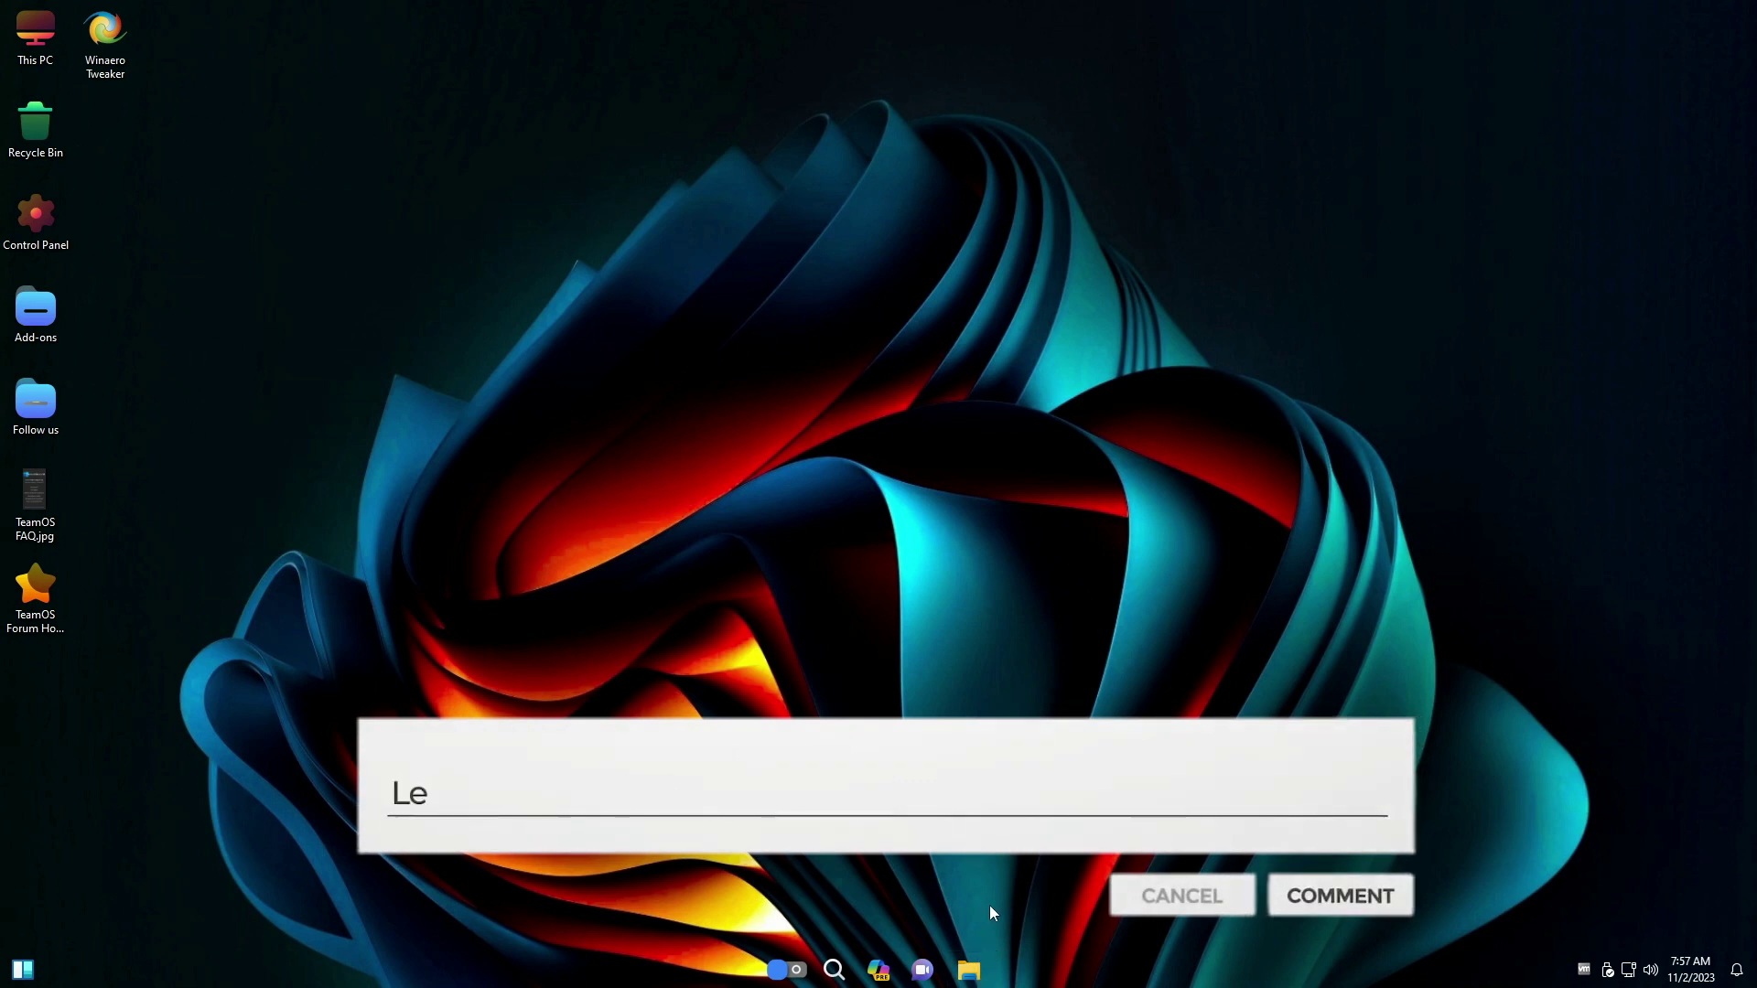
Check the used and free space of Local Disk (C:) in its properties, and close the This PC window
click(968, 969)
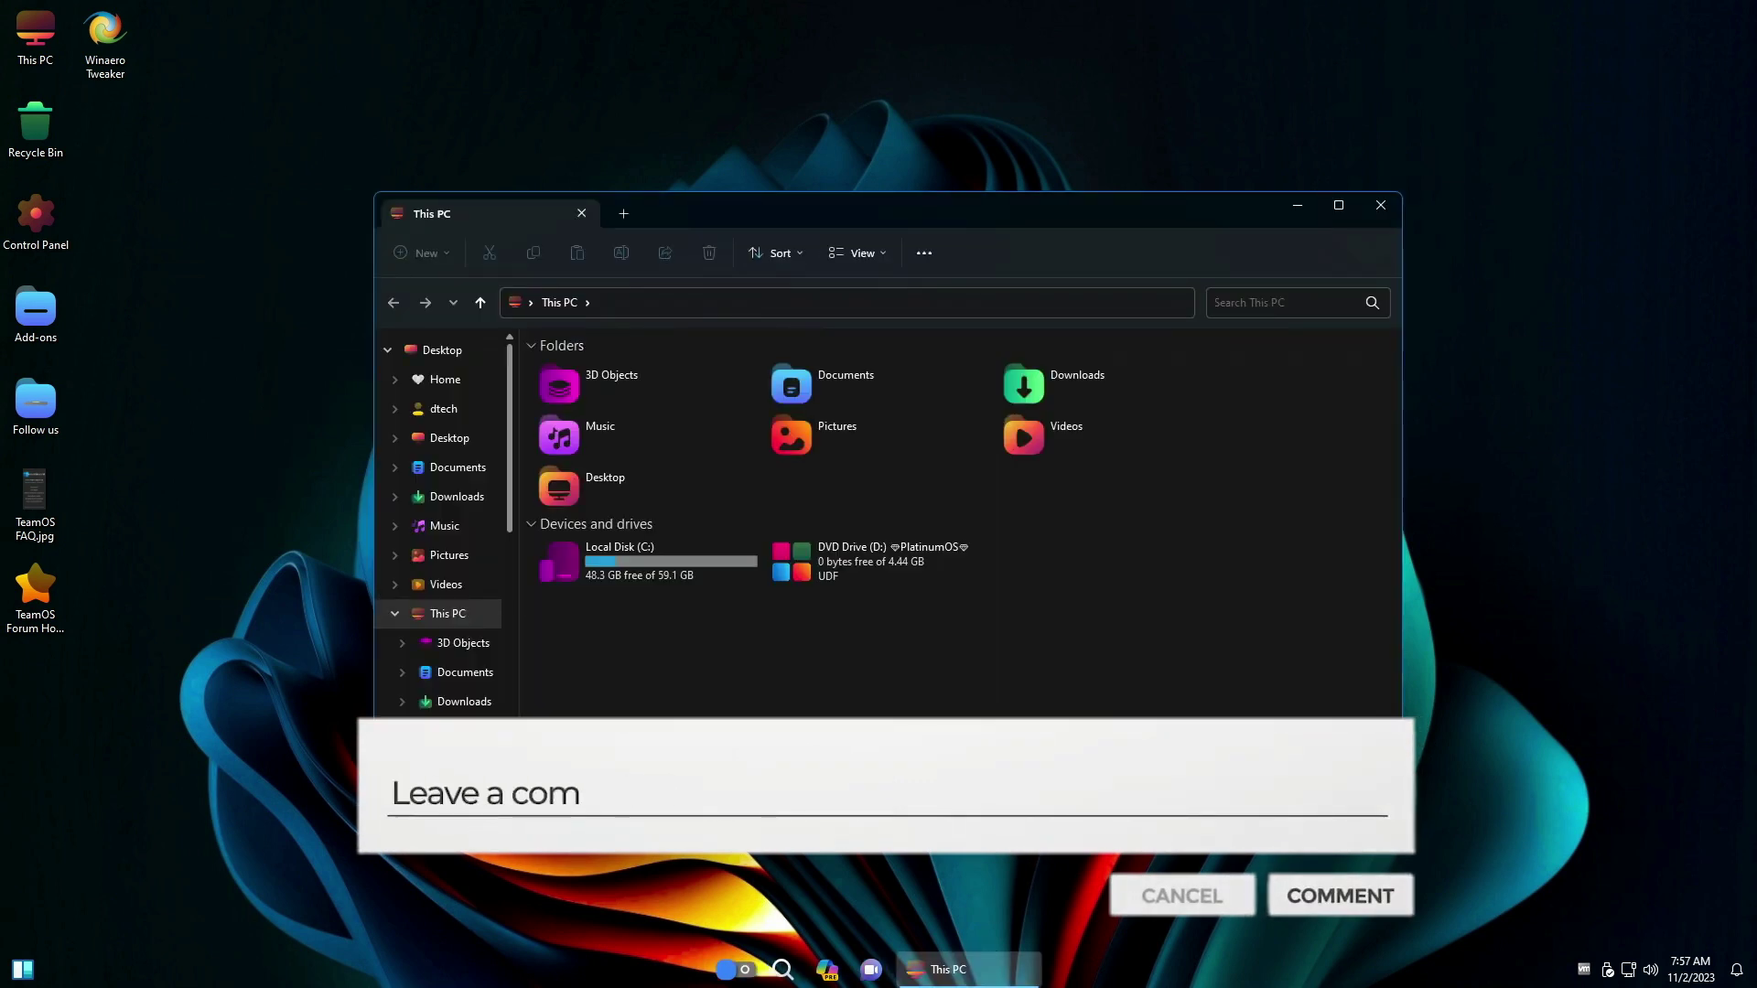
right_click(630, 569)
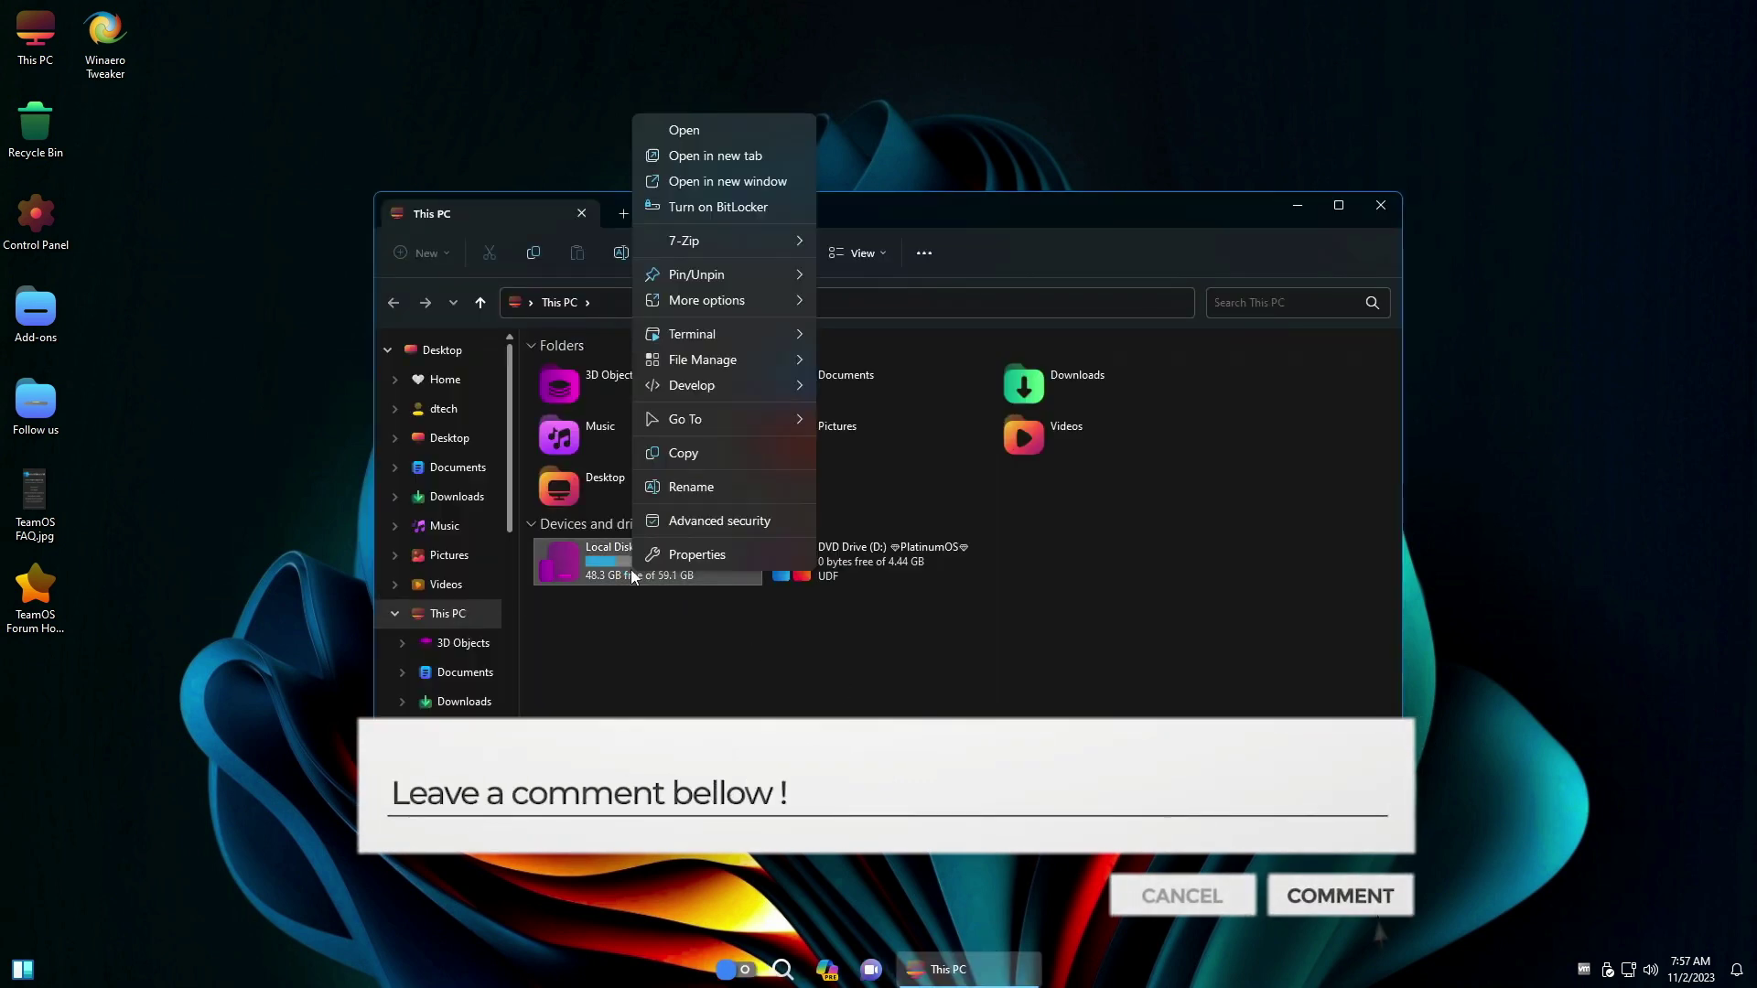
click(732, 556)
drag(796, 506, 1340, 216)
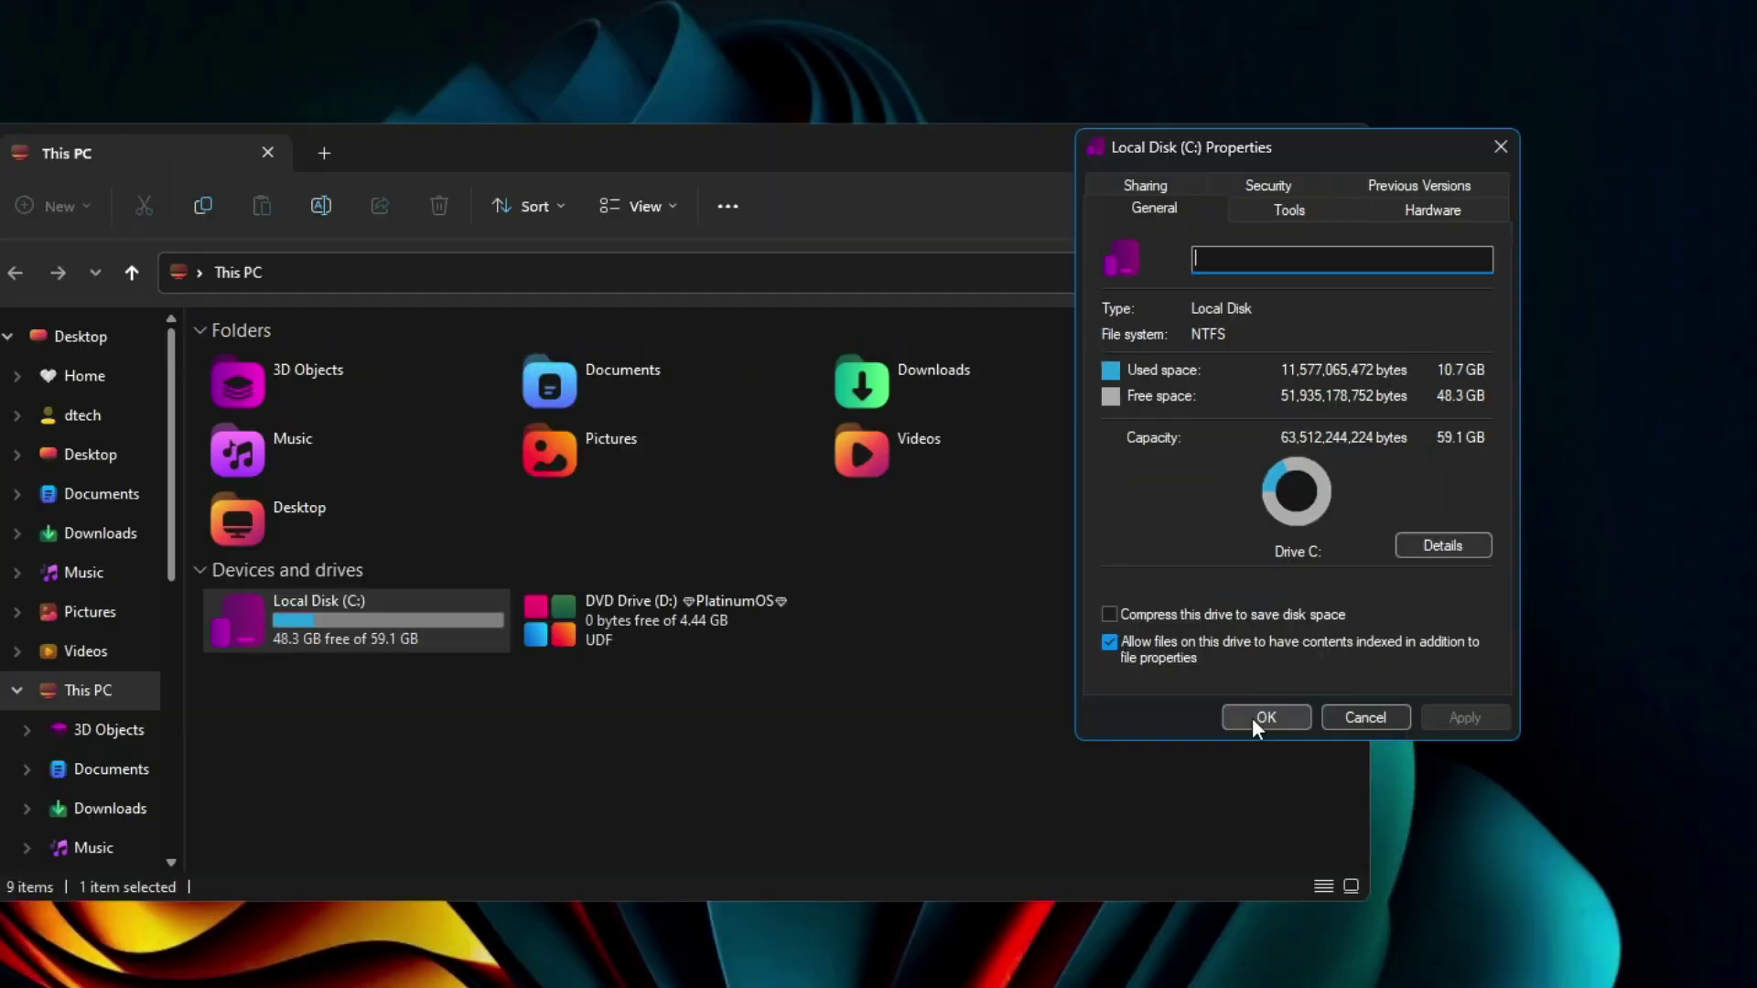
click(1251, 717)
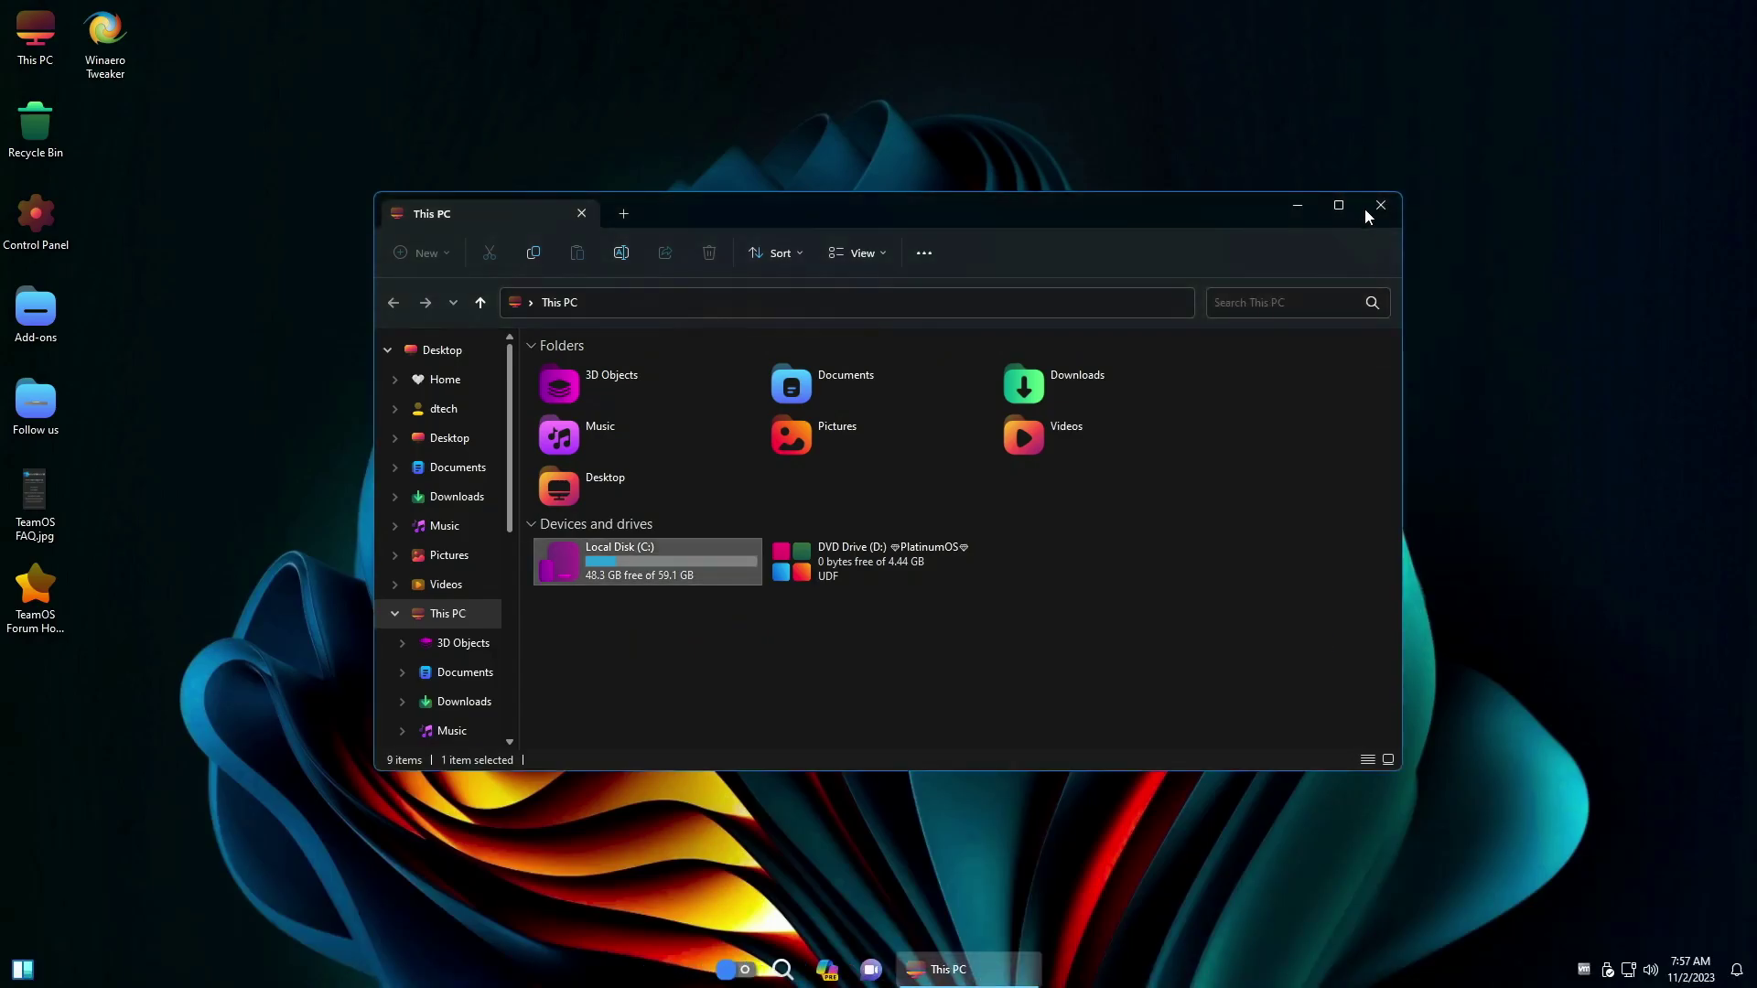
click(1380, 206)
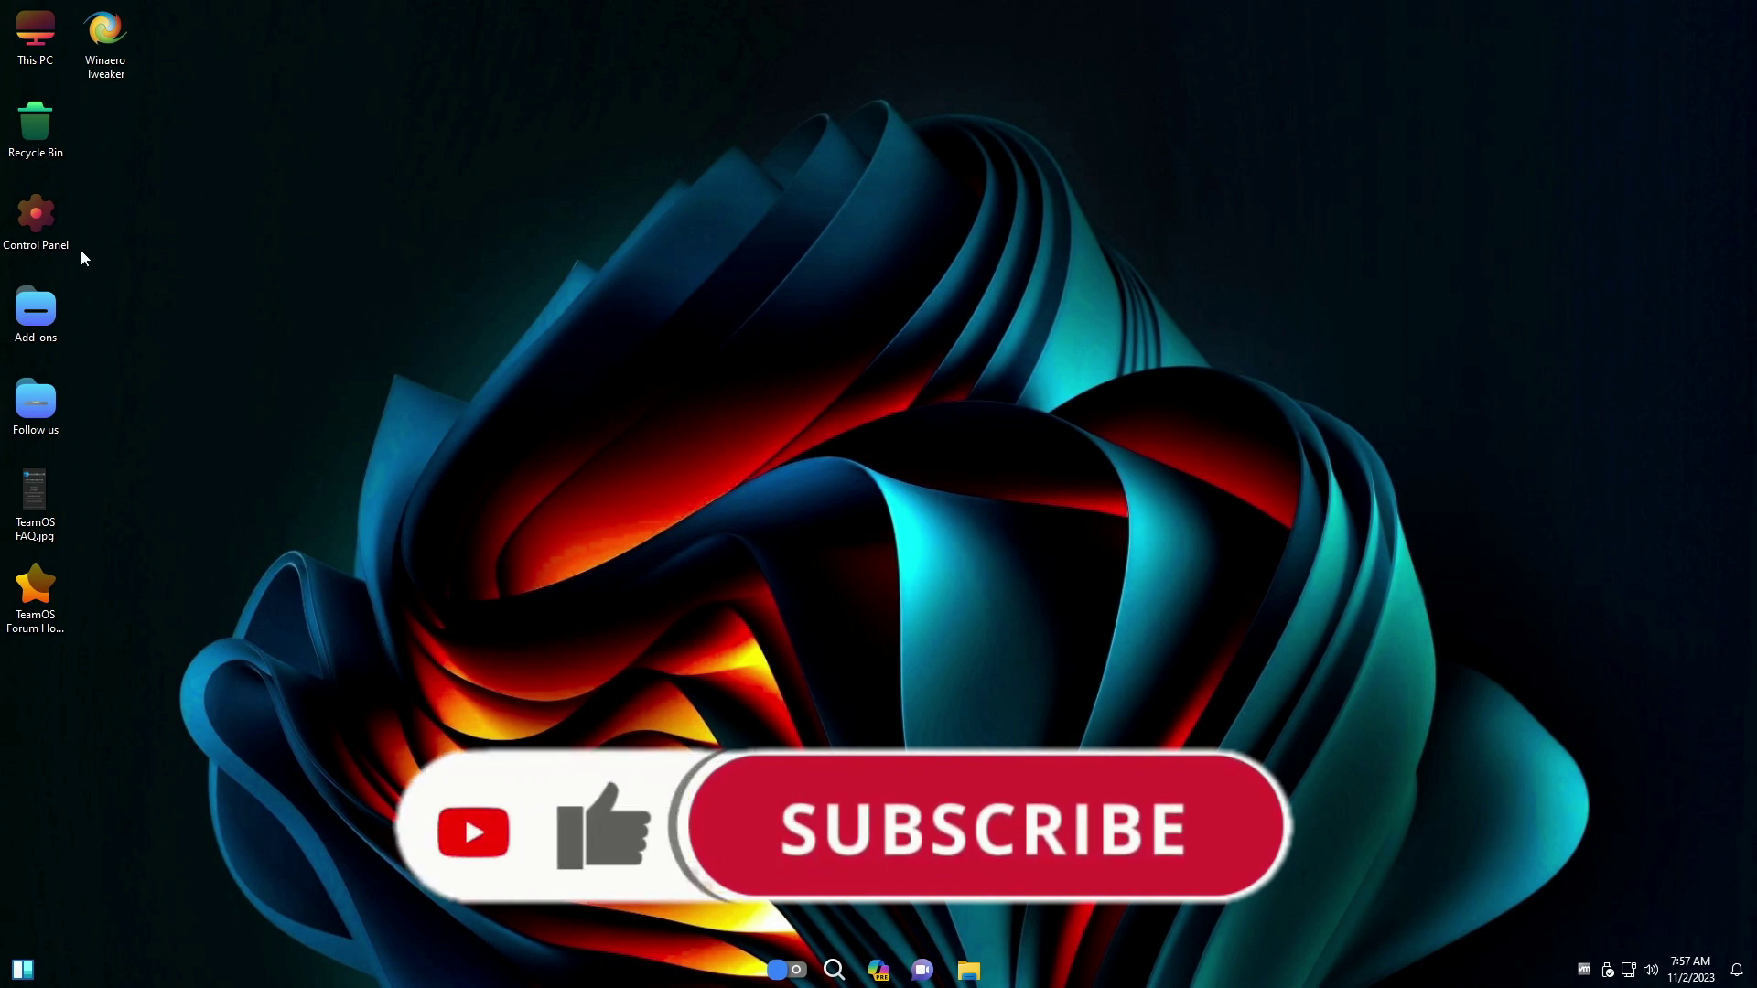
Open the list of installed programs in Control Panel and go through its entries from 7-Zip to Winaero Tweaker
double_click(38, 227)
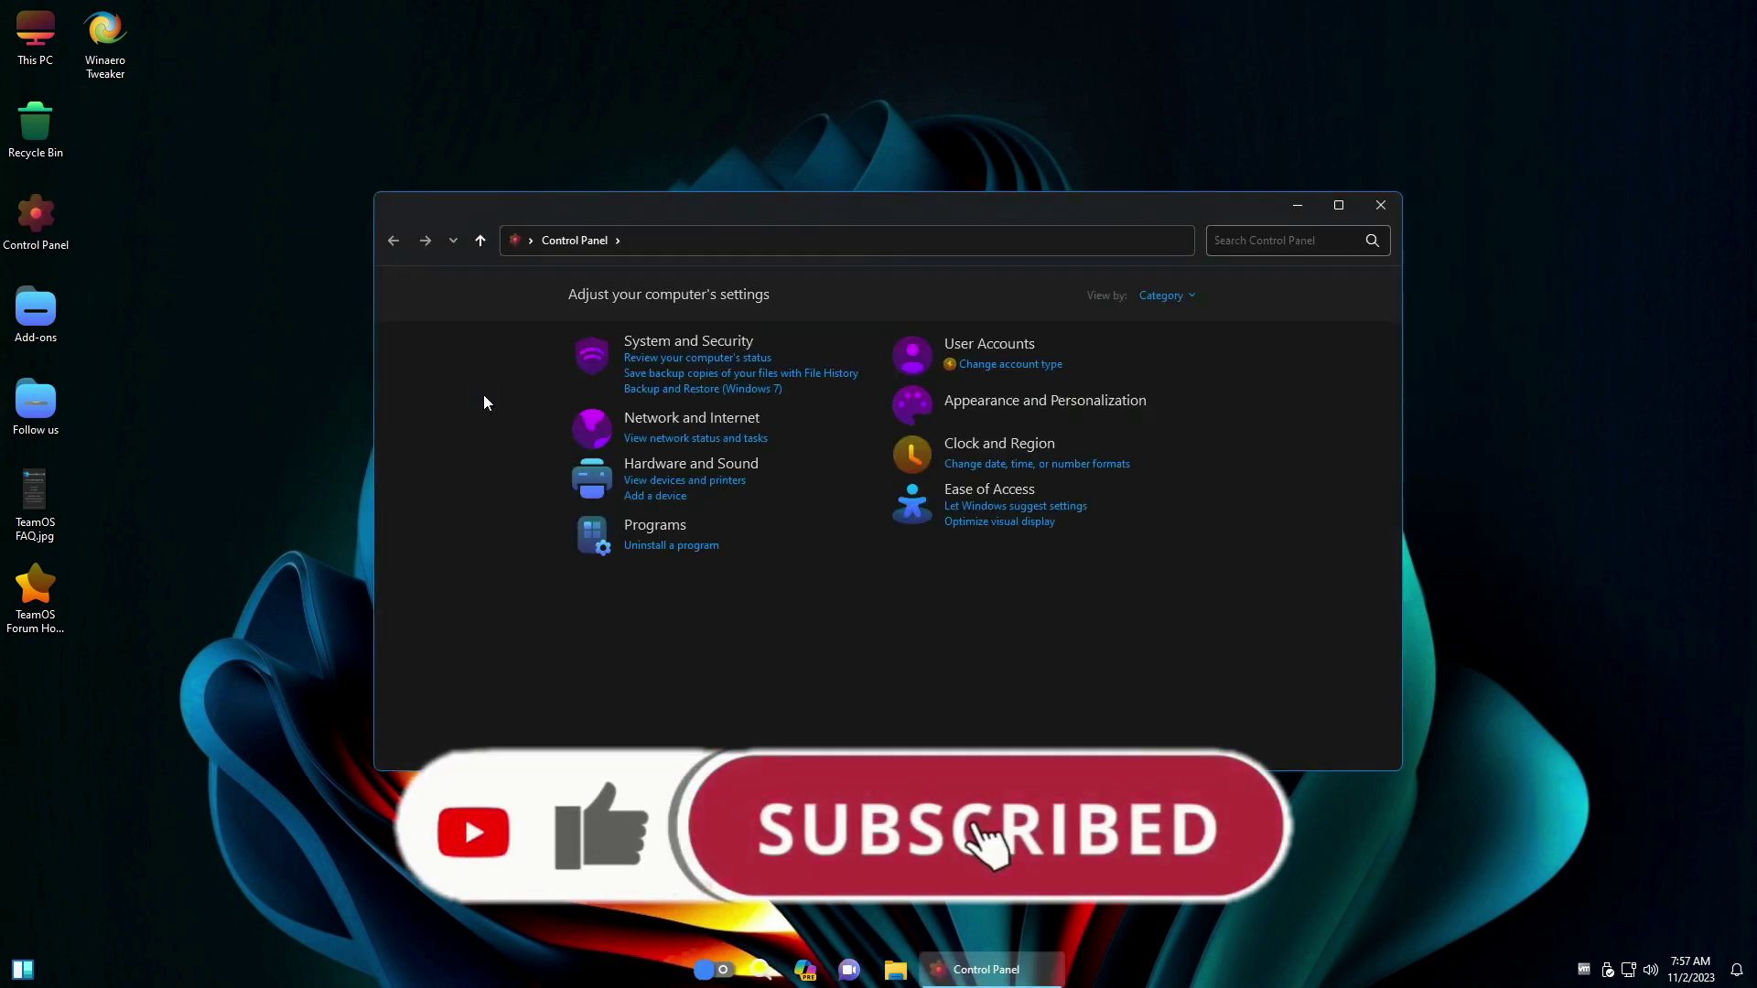
click(652, 545)
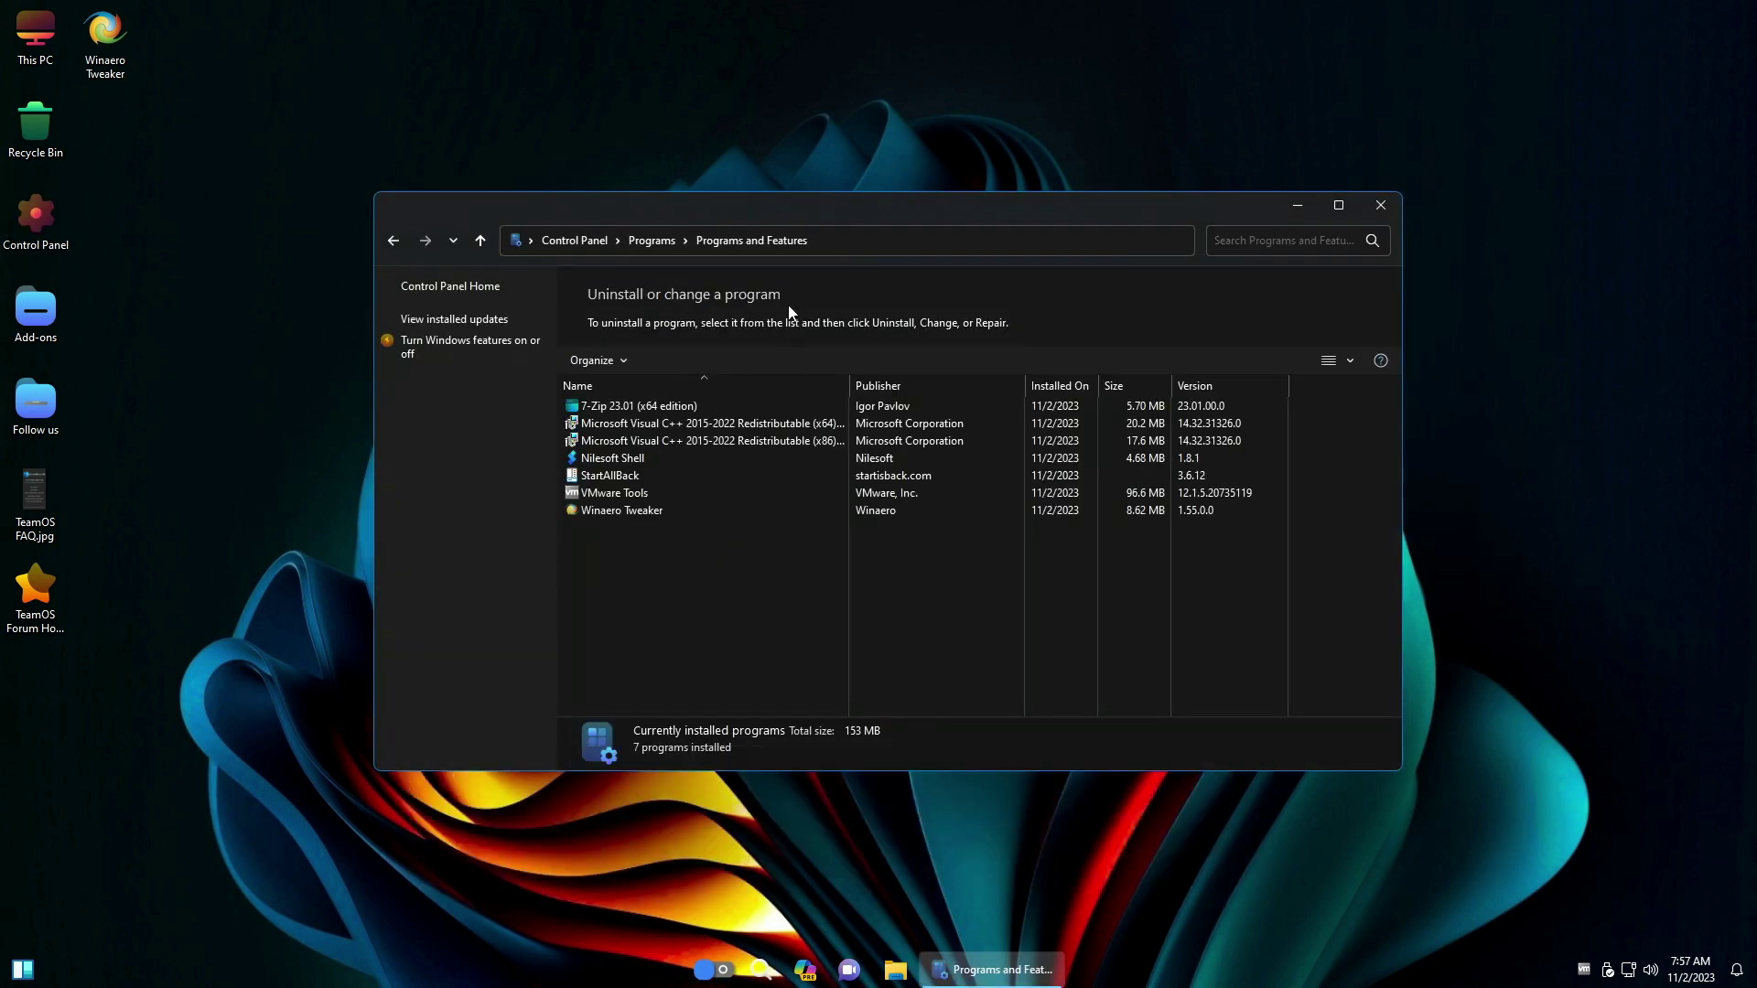
drag(803, 217, 811, 79)
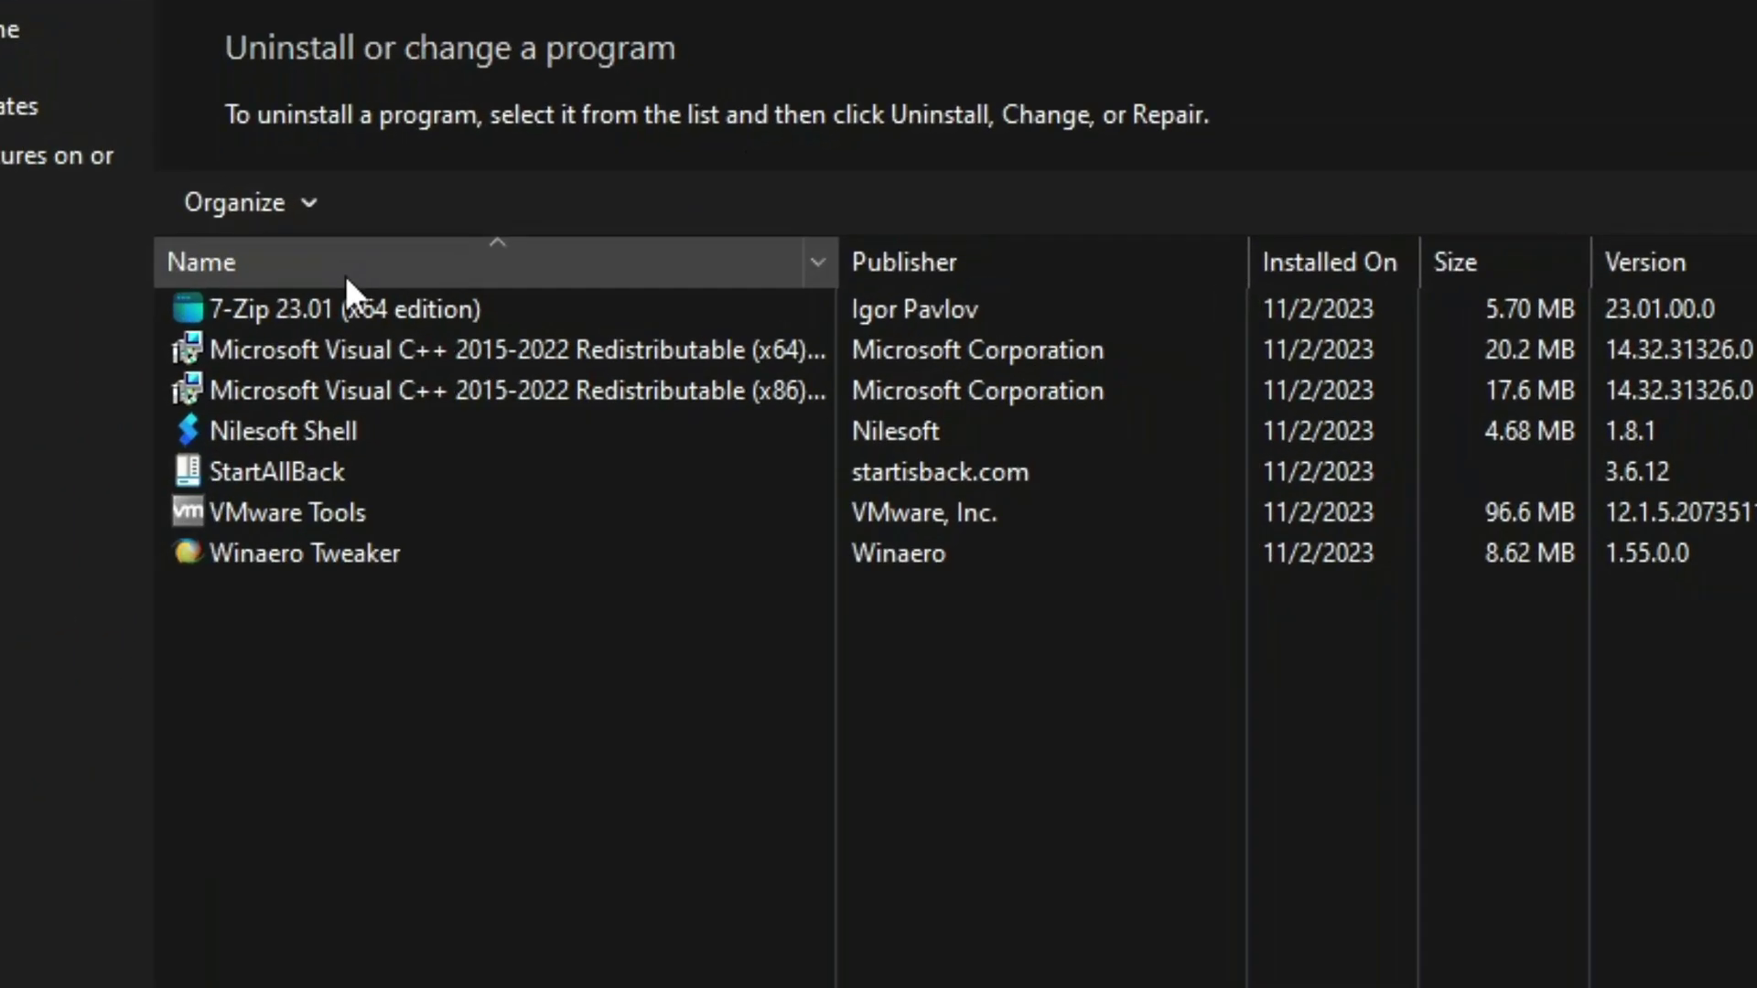
click(333, 301)
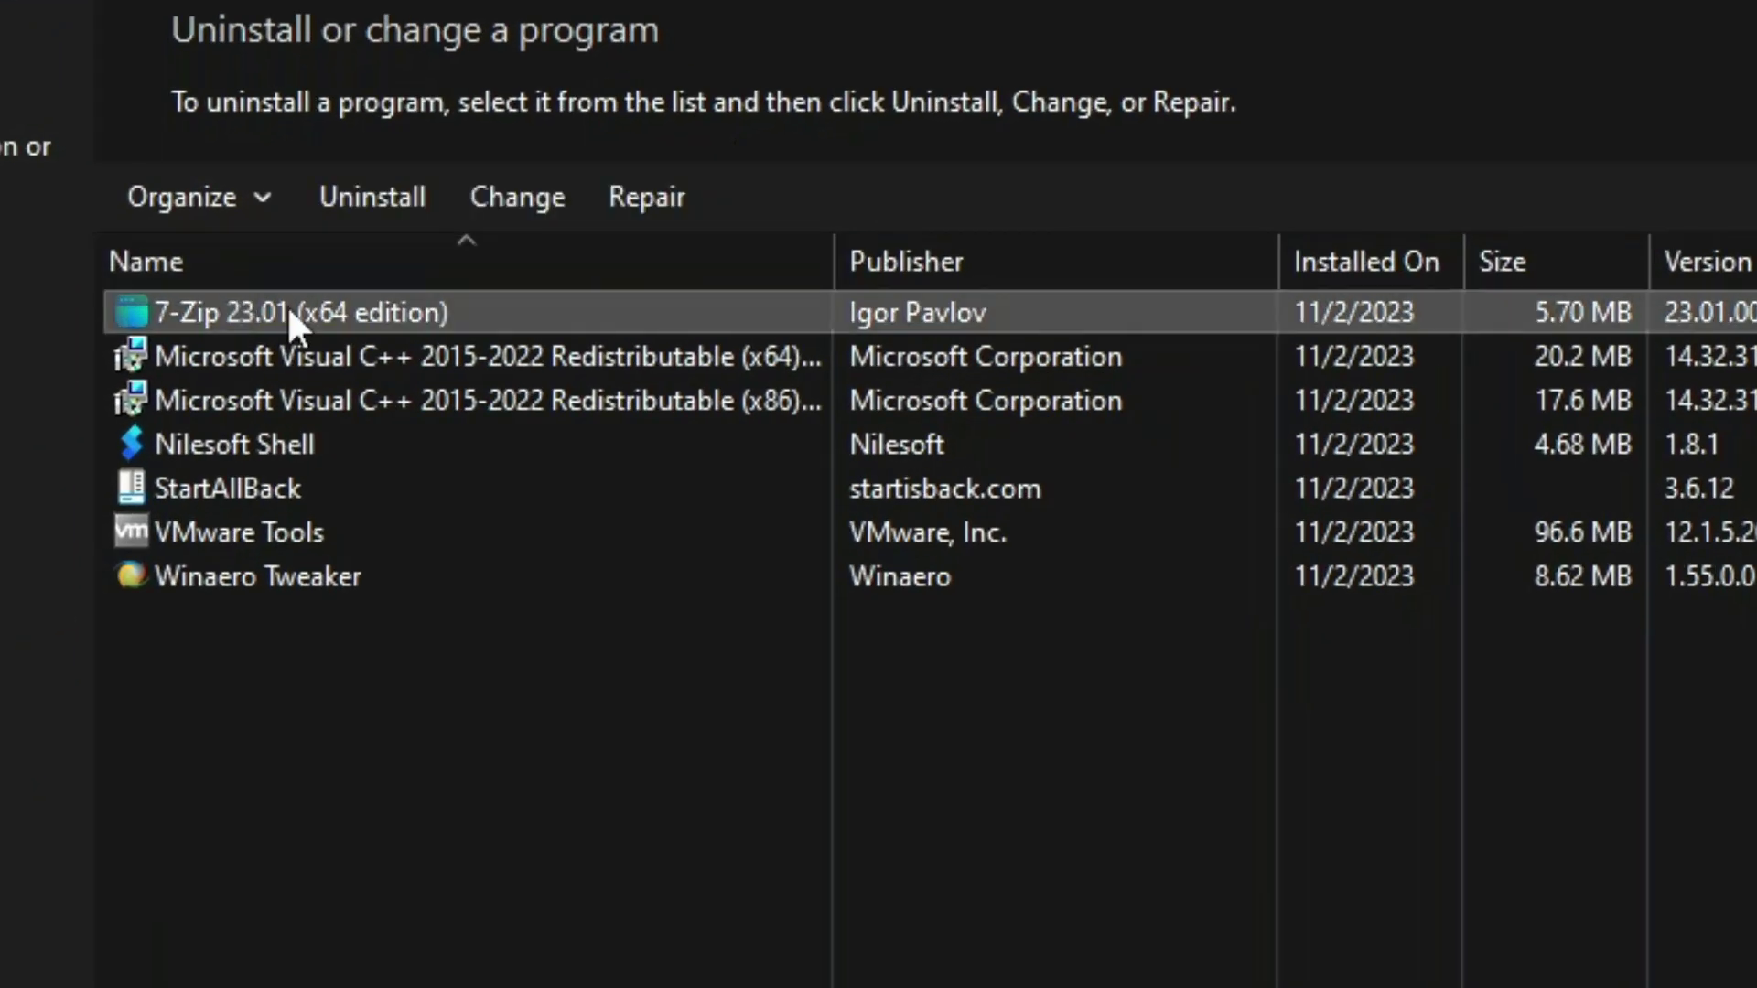
click(224, 355)
shift+click(209, 397)
click(216, 397)
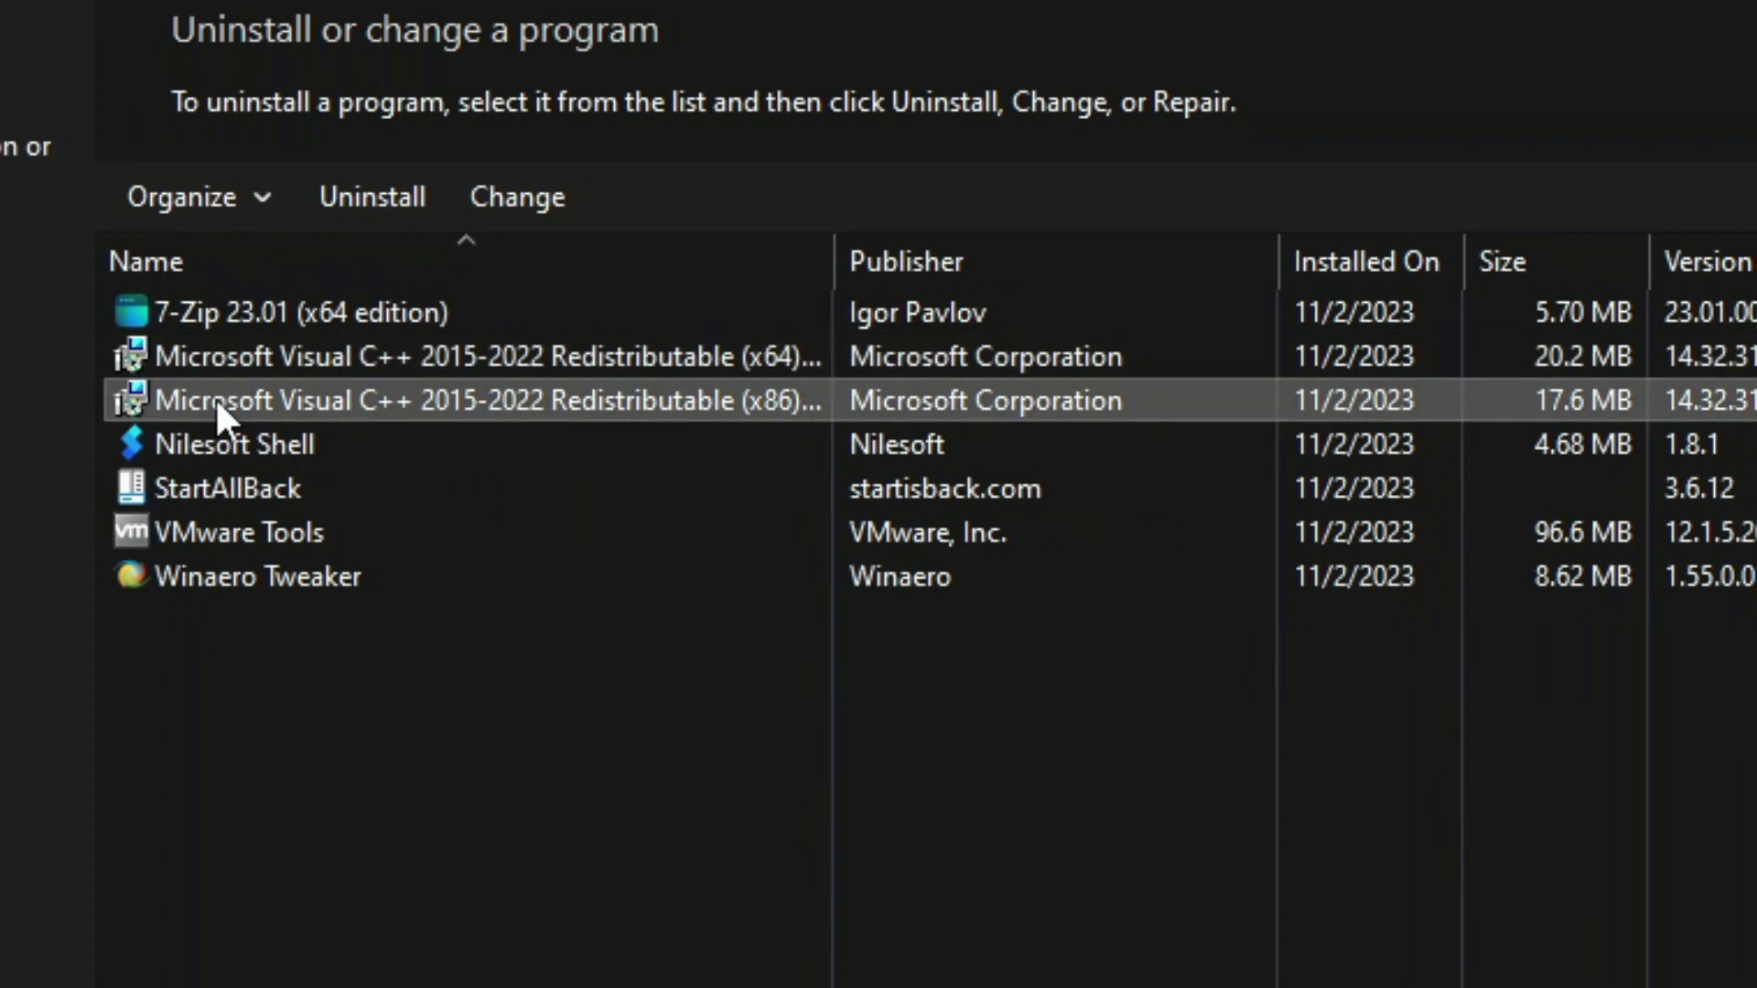
click(203, 440)
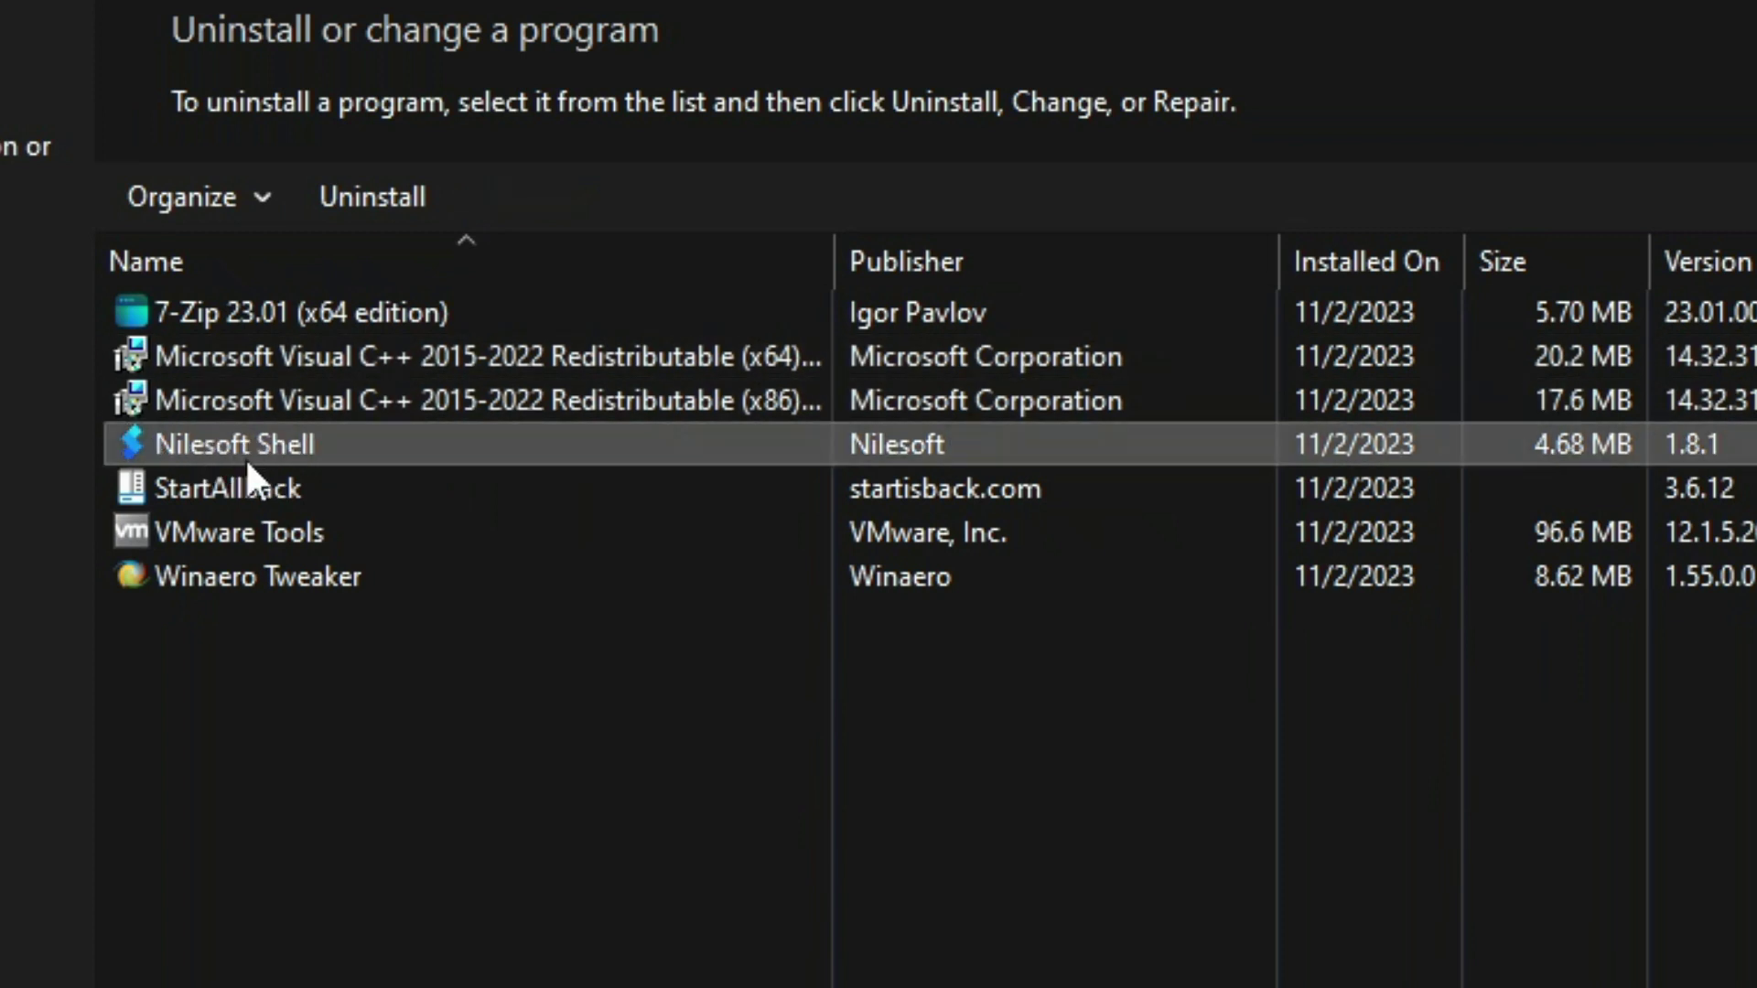
click(193, 488)
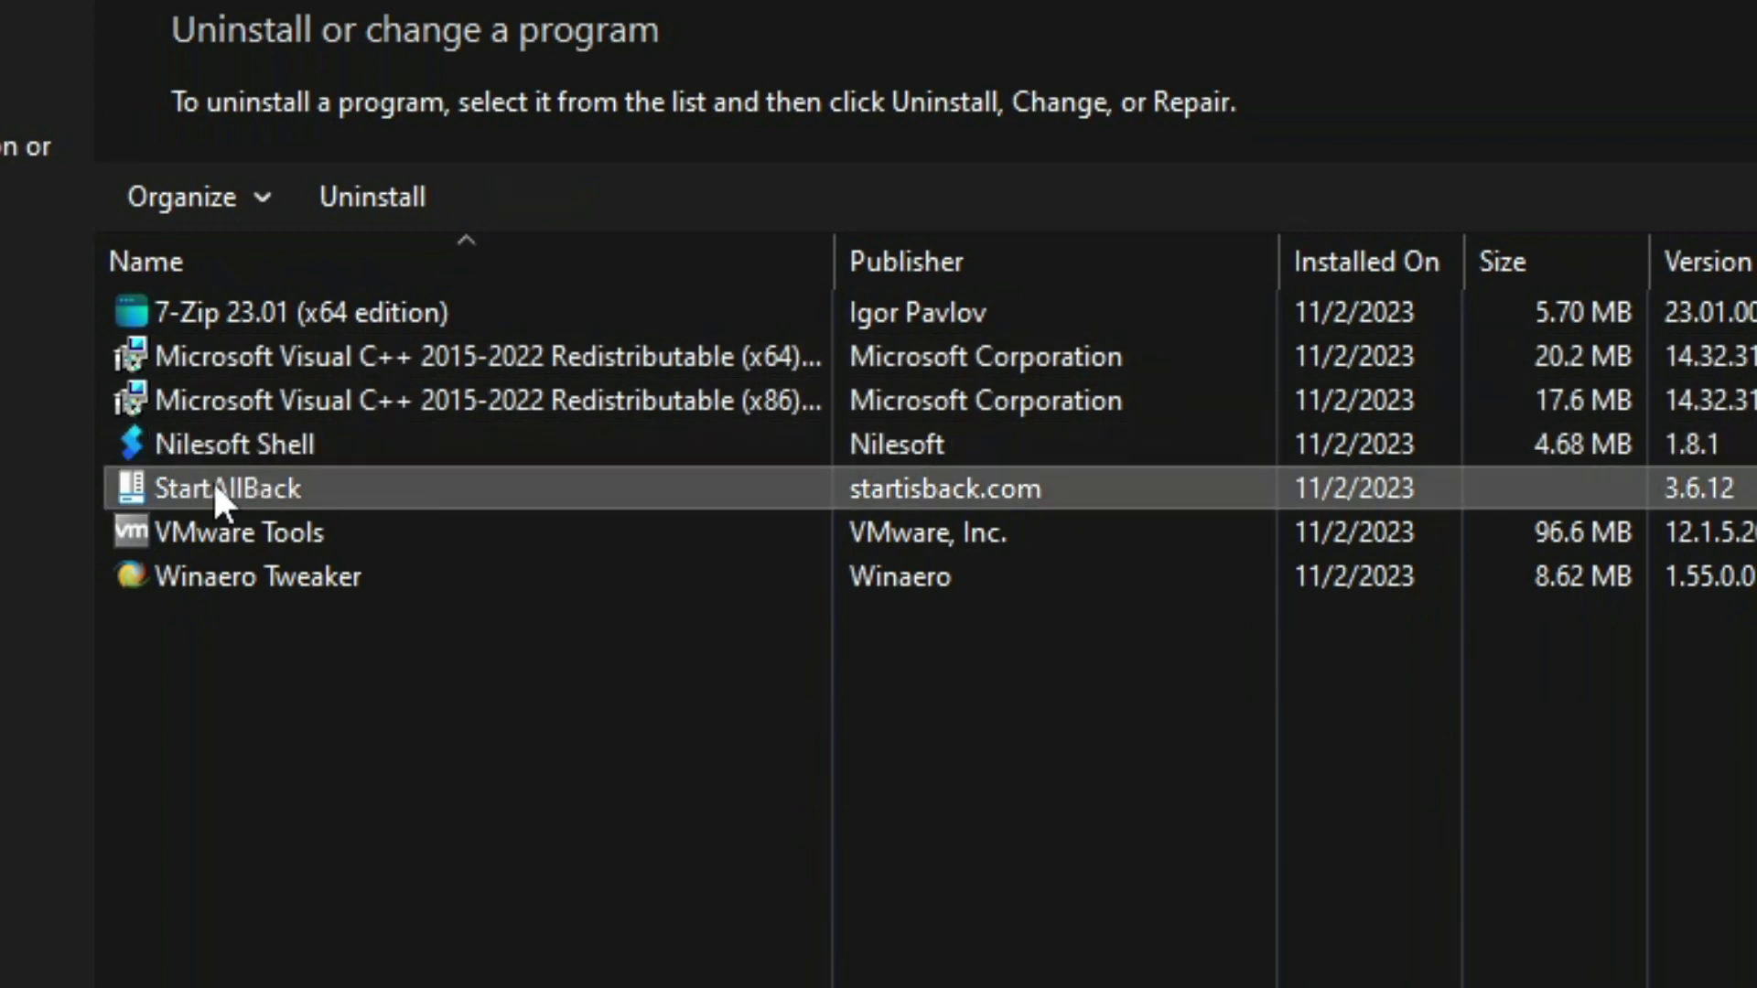
click(220, 576)
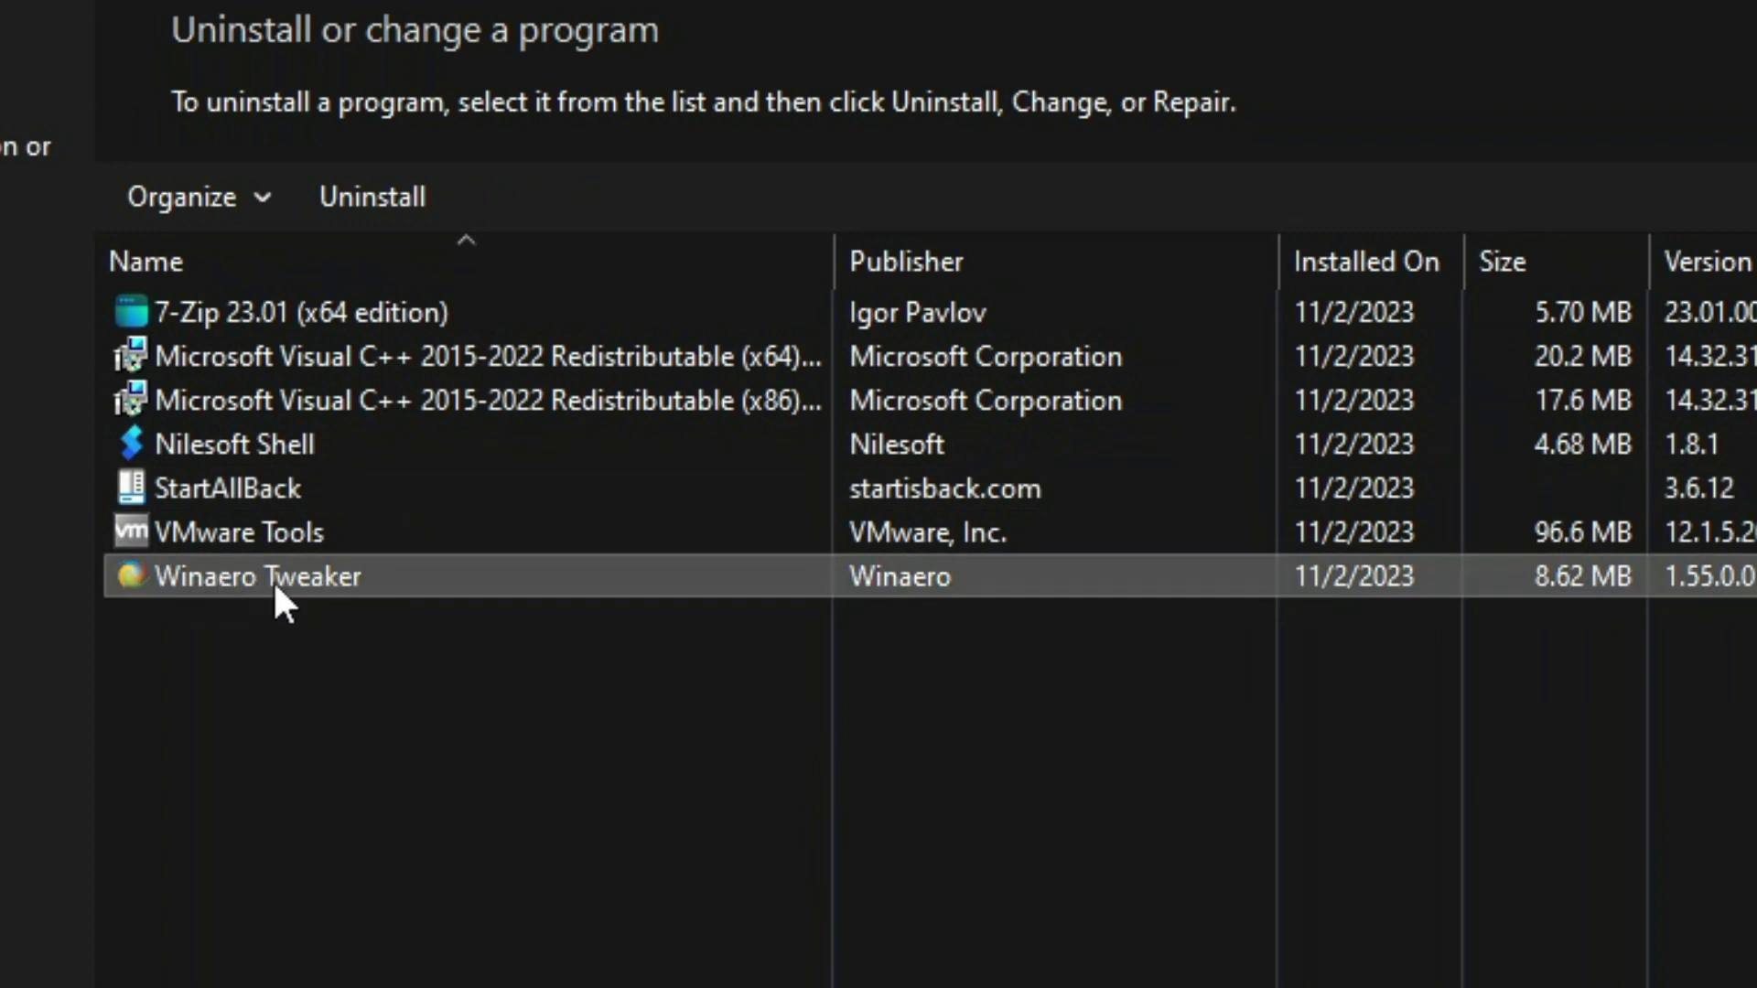
View the installed updates and the .NET Framework entries in Windows Features, cancelling without changes and closing Control Panel
click(5, 101)
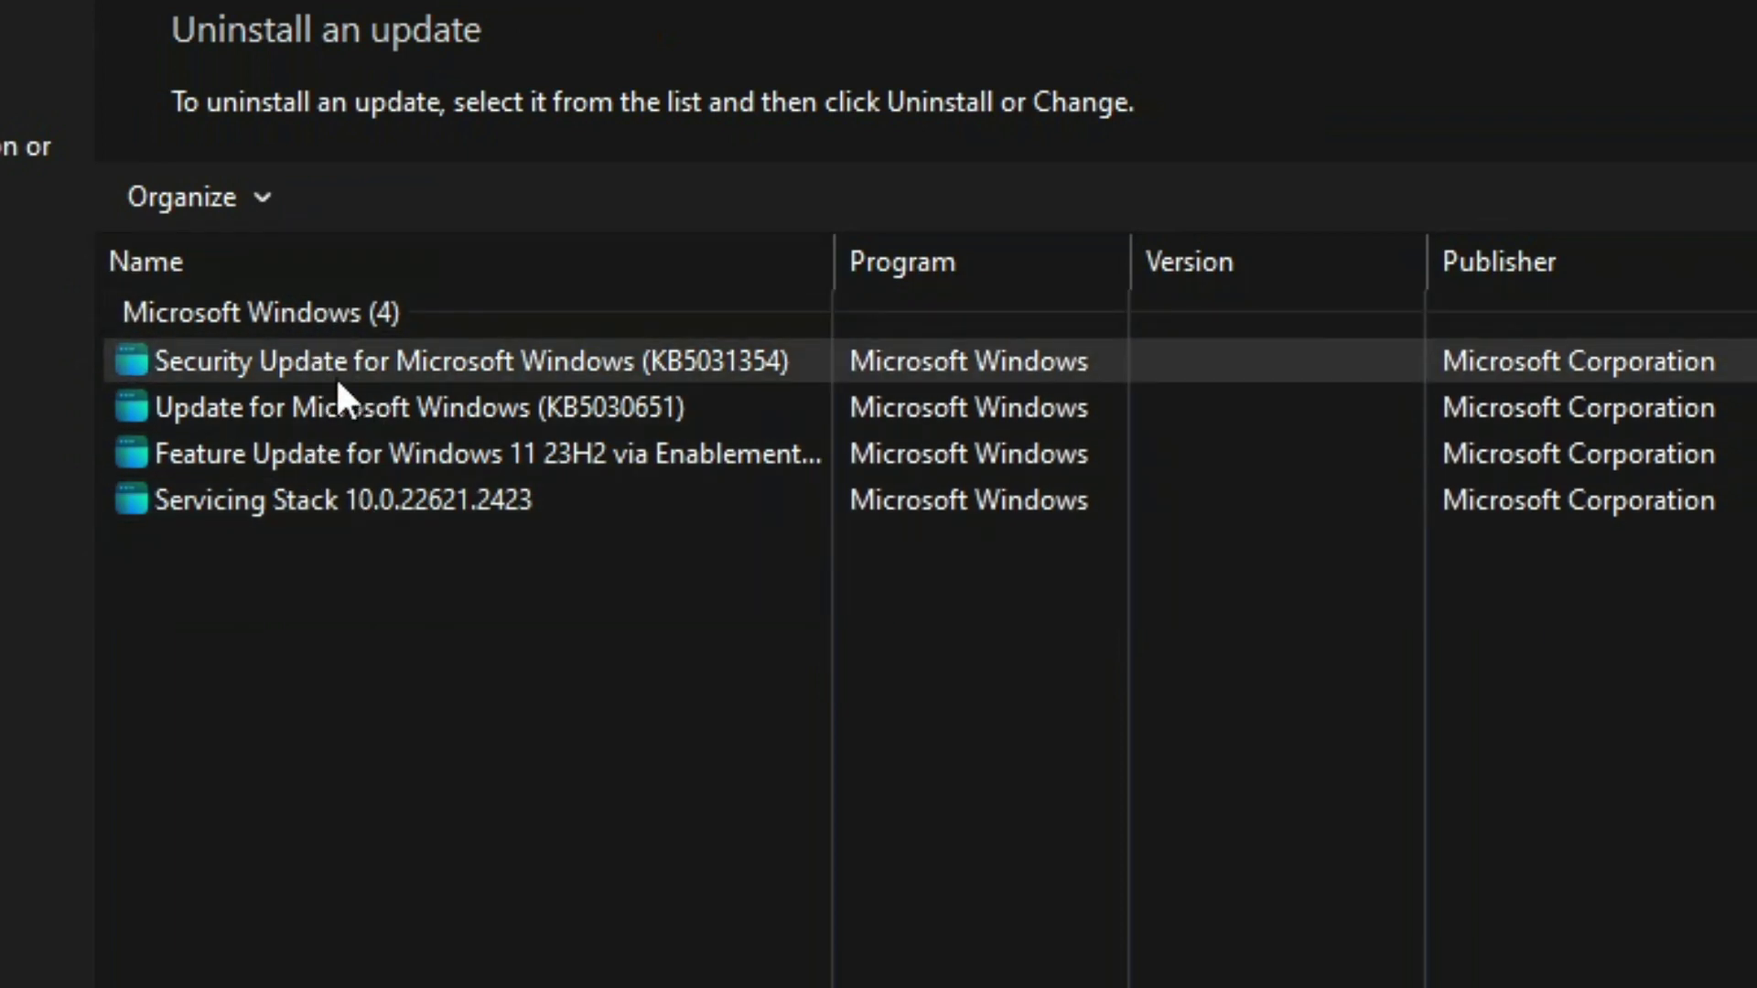
click(27, 146)
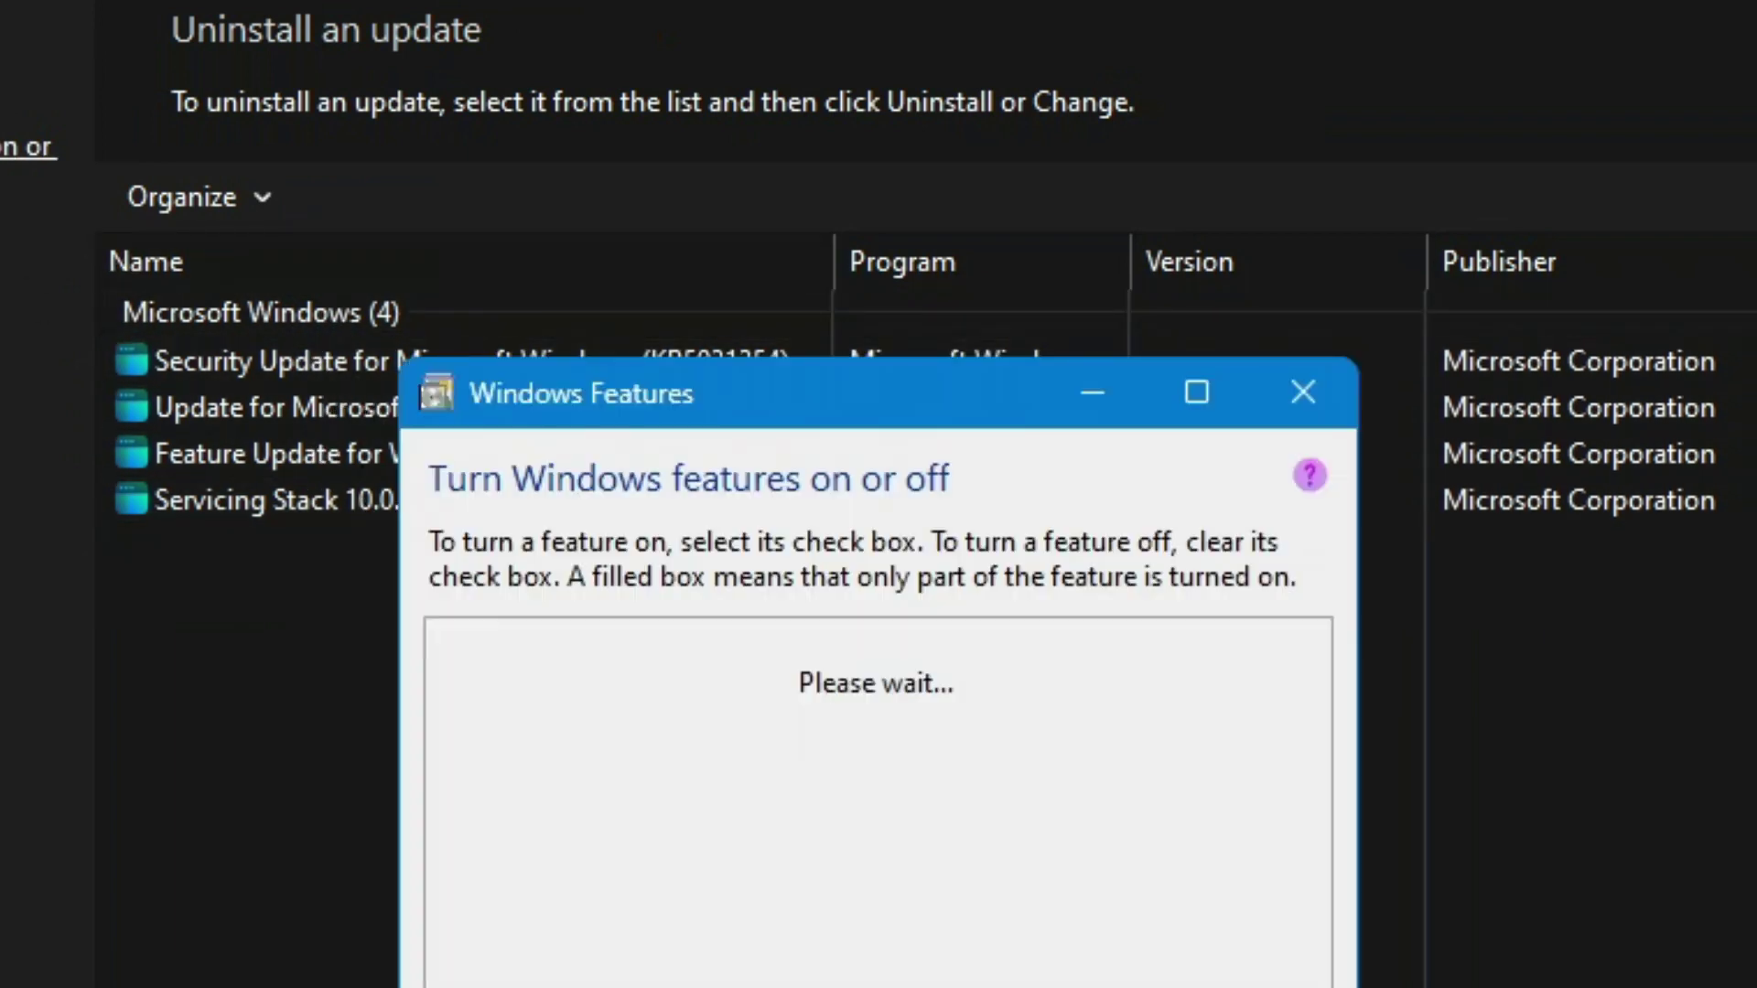
drag(851, 397, 906, 57)
click(764, 336)
click(764, 310)
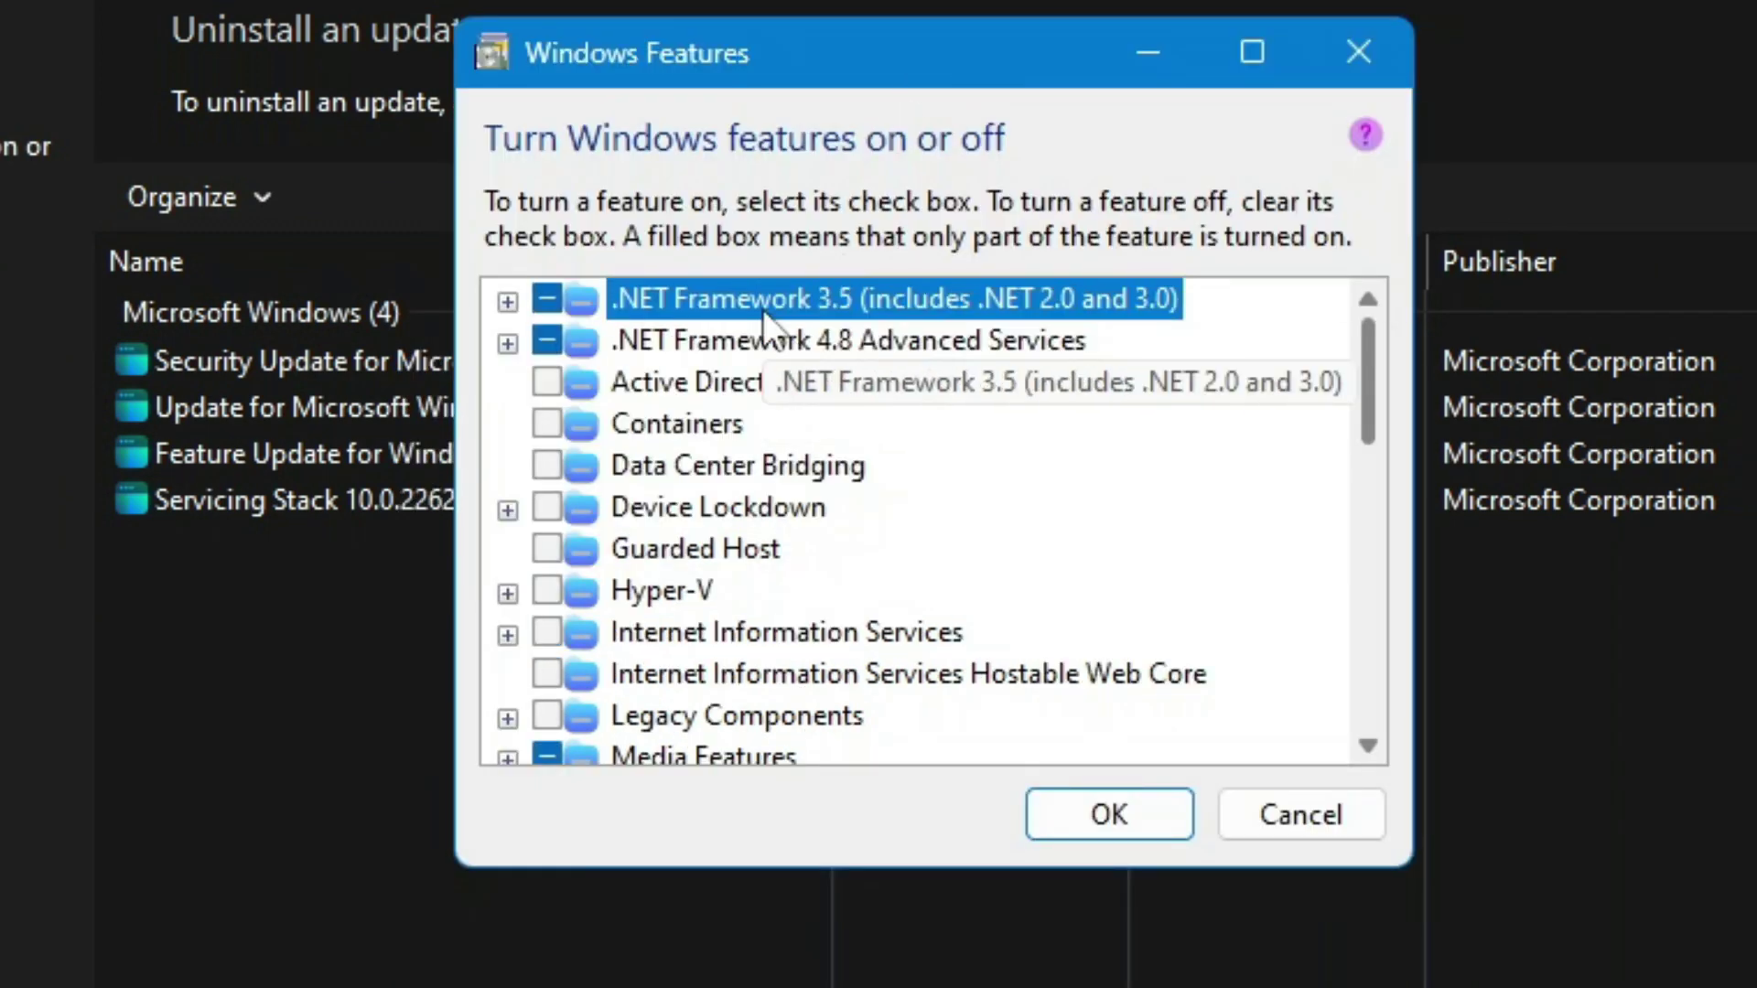
click(759, 331)
click(756, 296)
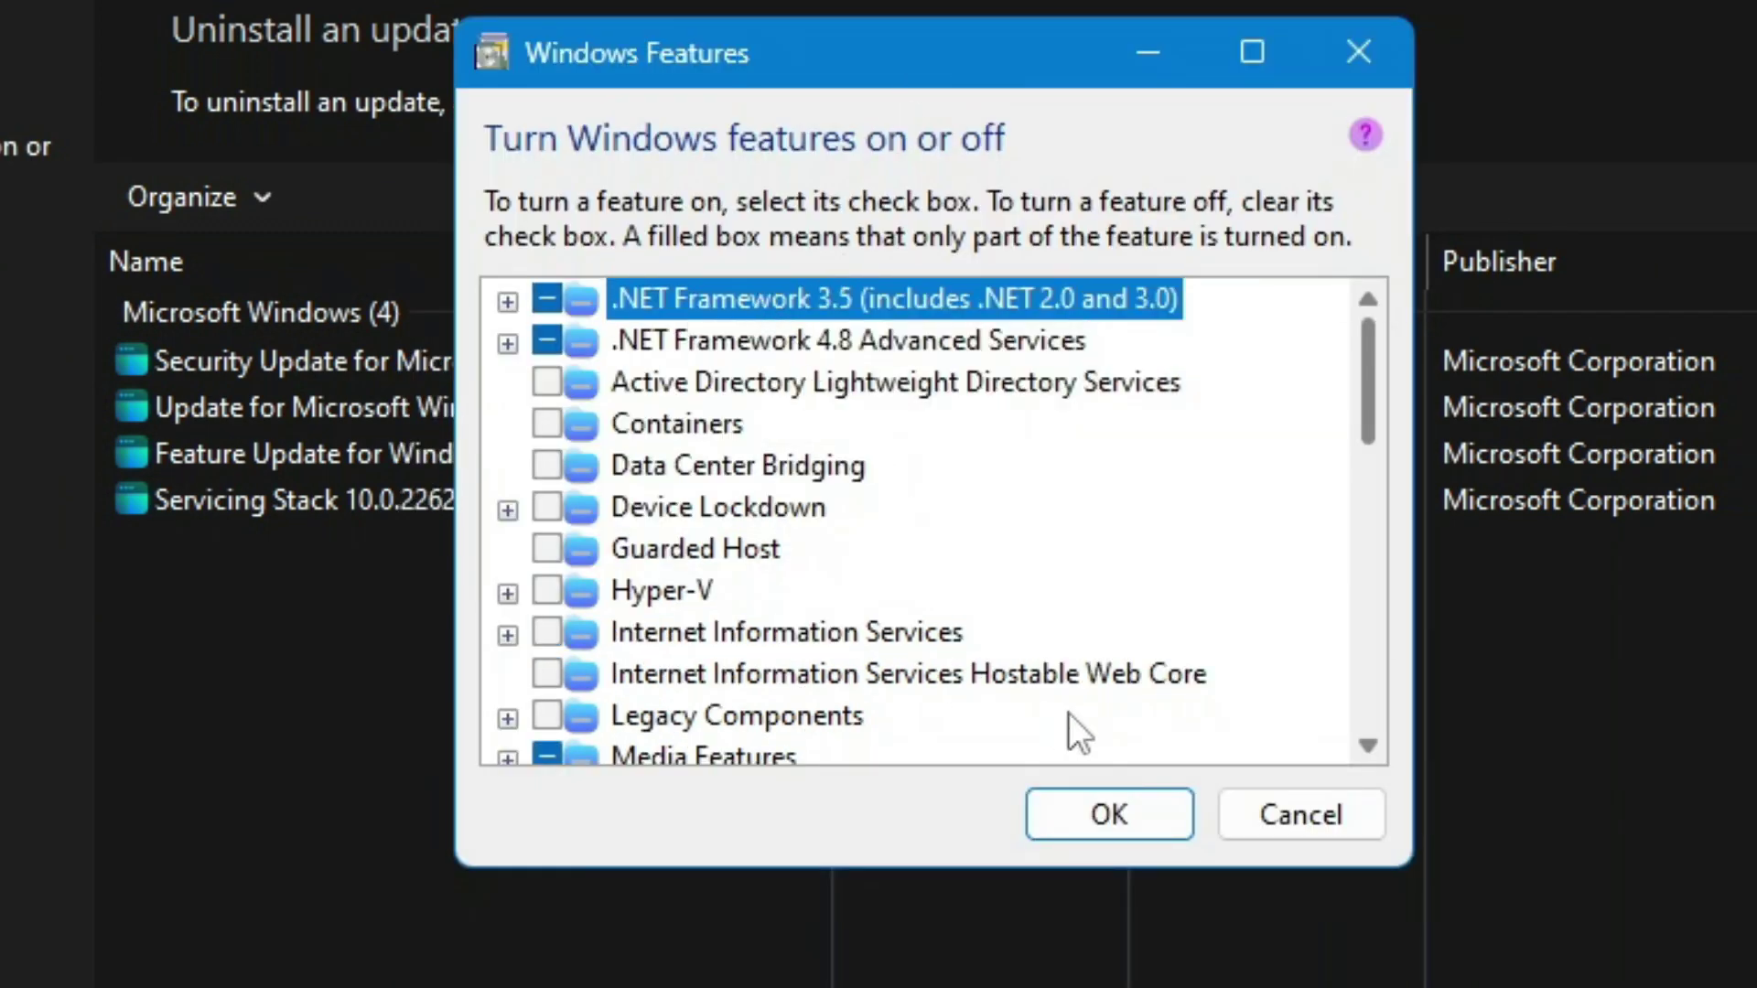
click(1327, 814)
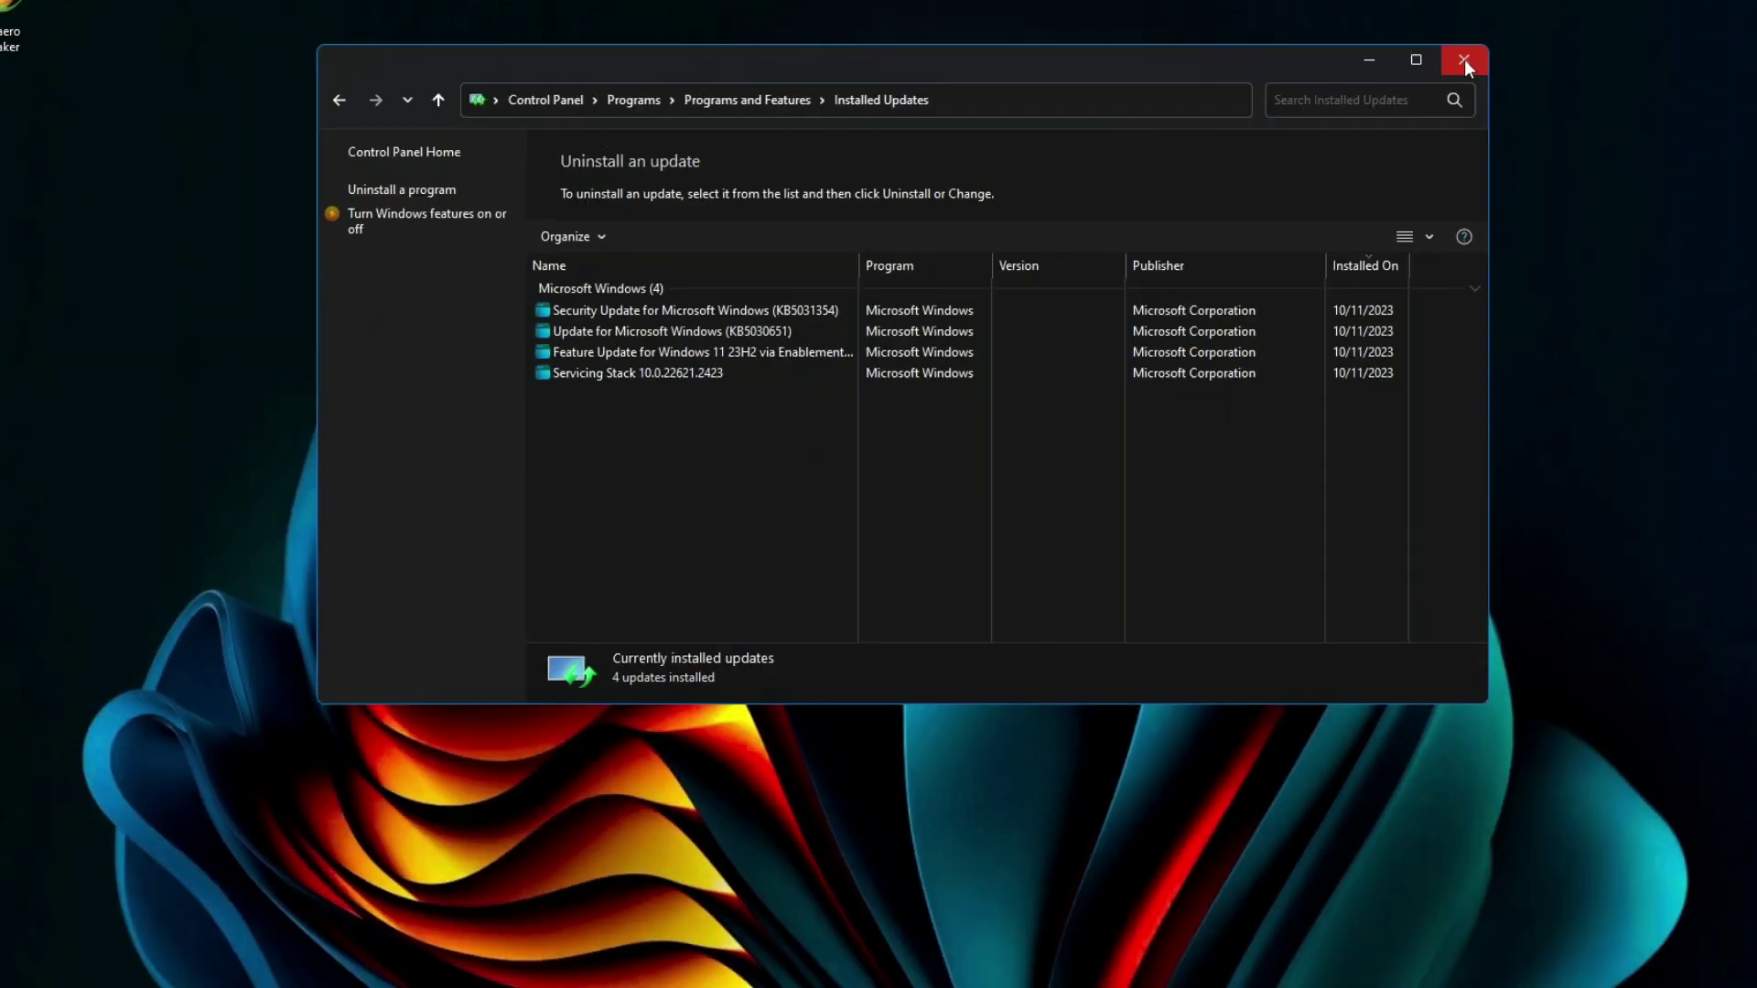
click(1461, 58)
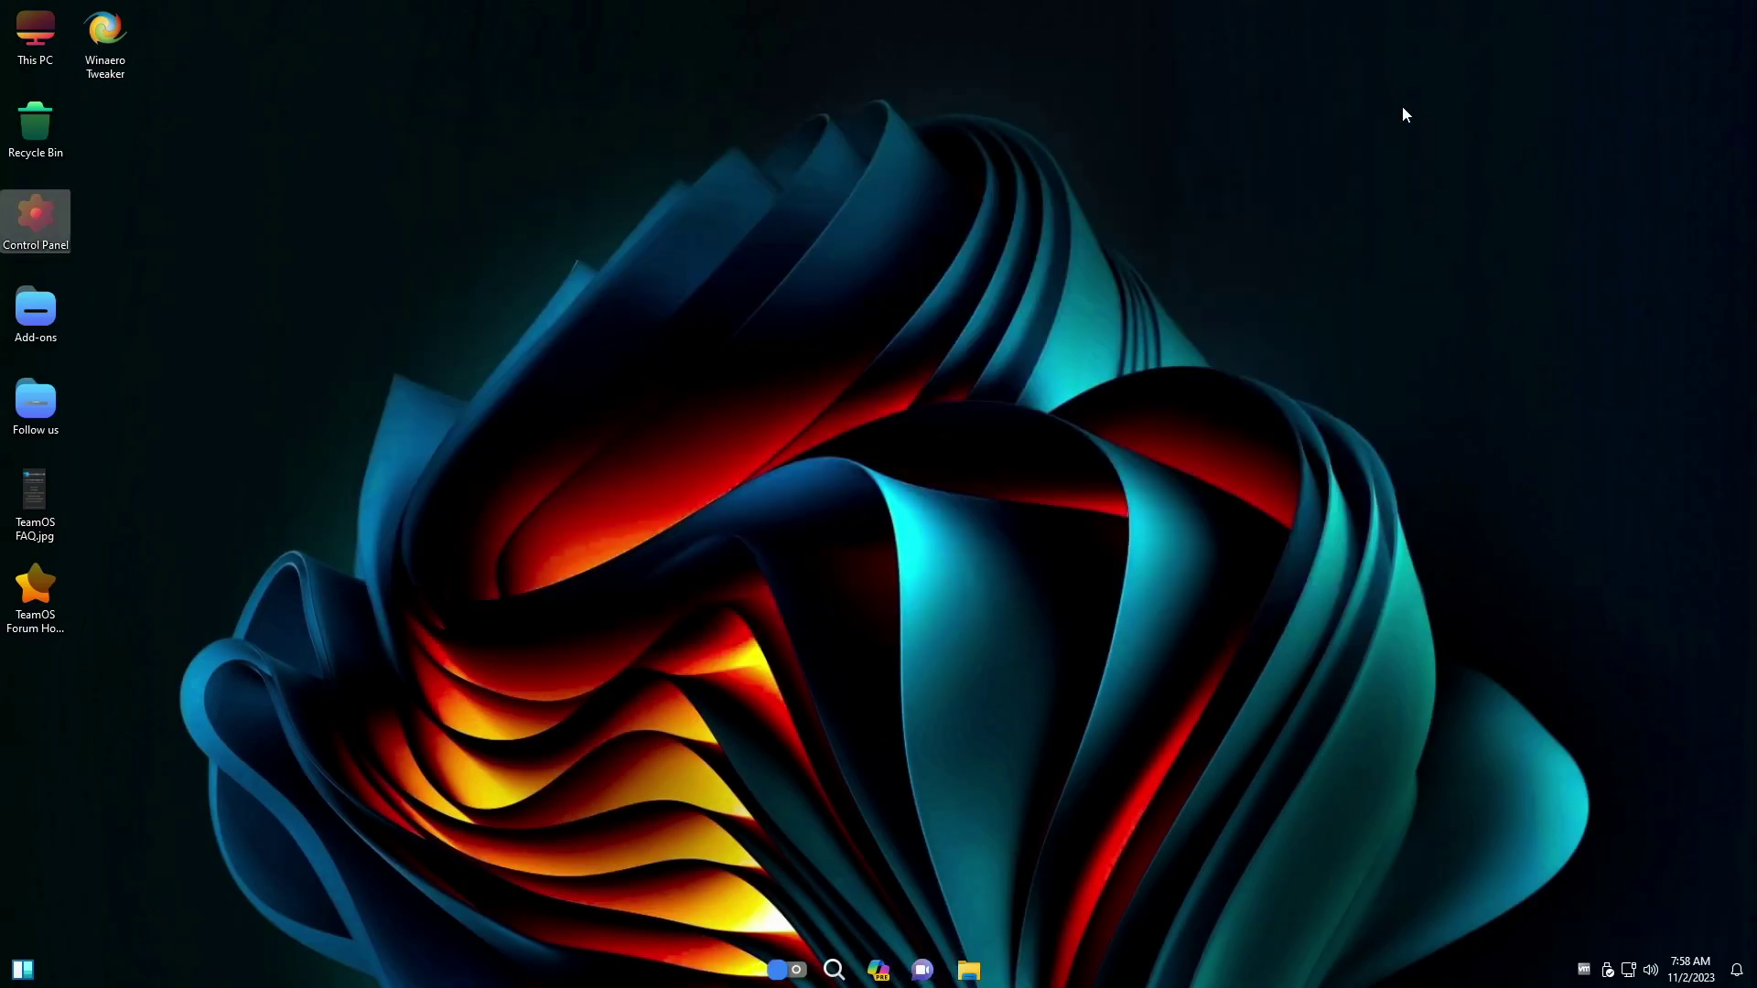
Examine the desktop context menu's entries from Bluetooth to Develop, including the power plan, Safe Mode, Terminal, File Manage and code editor options
right_click(1373, 26)
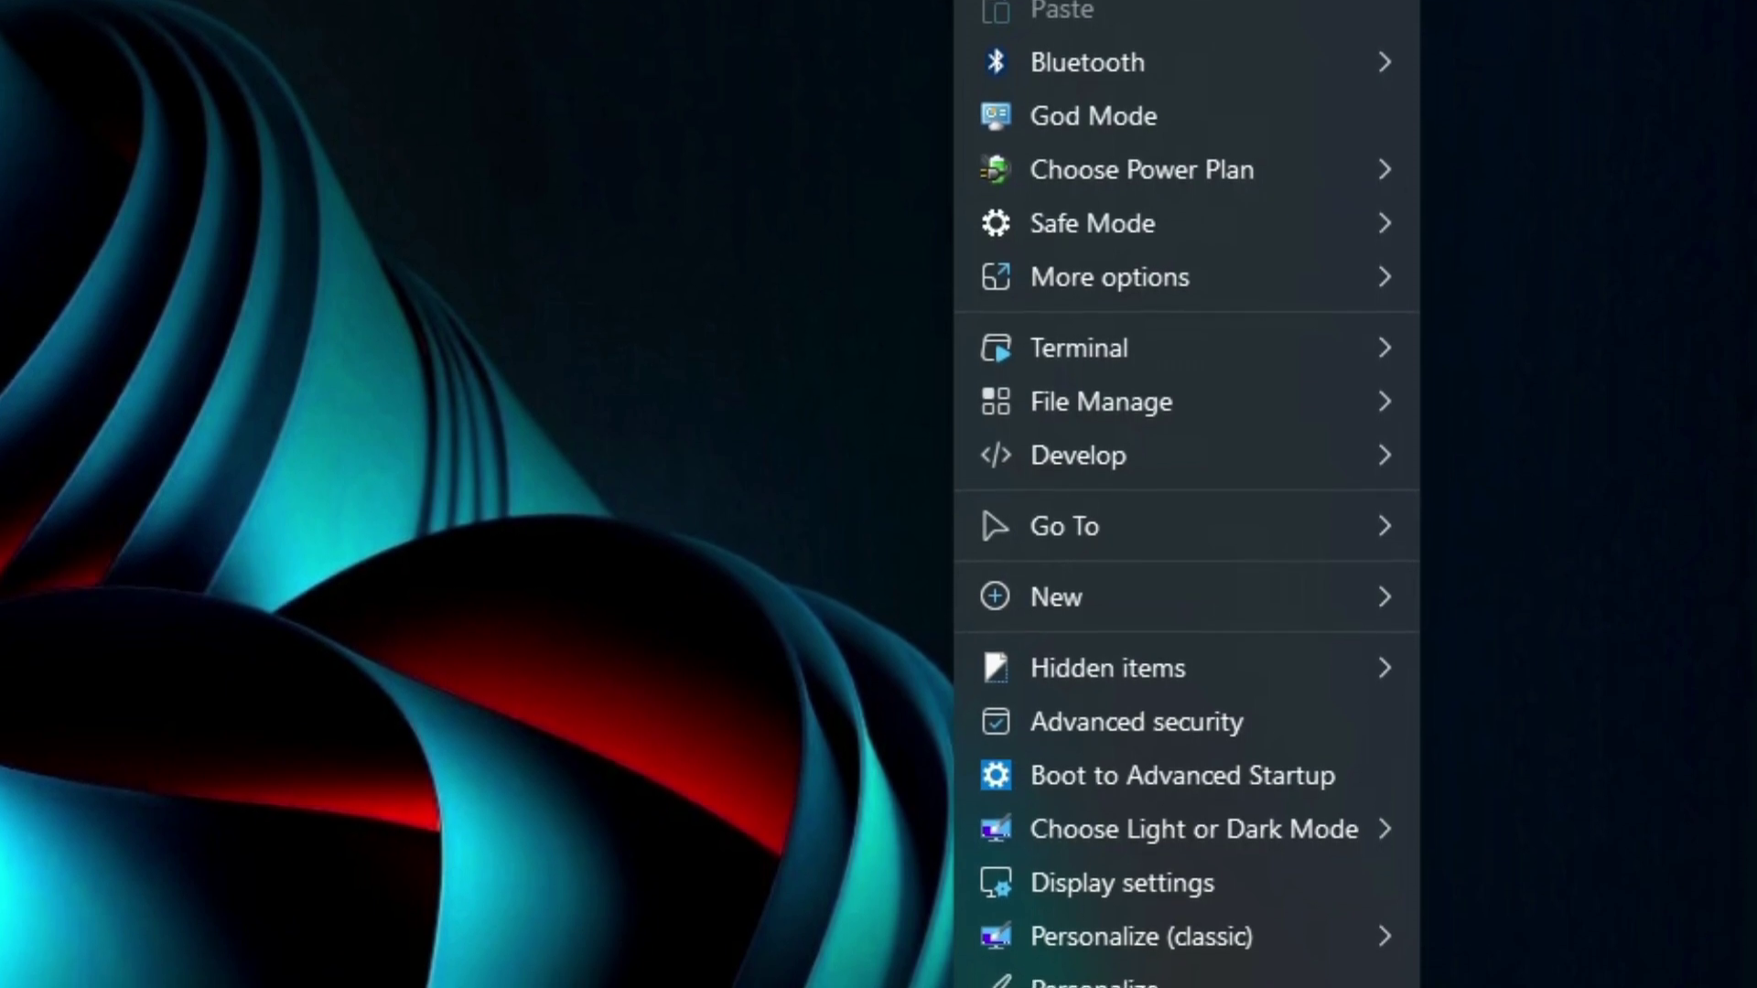
mouse_move(1173, 53)
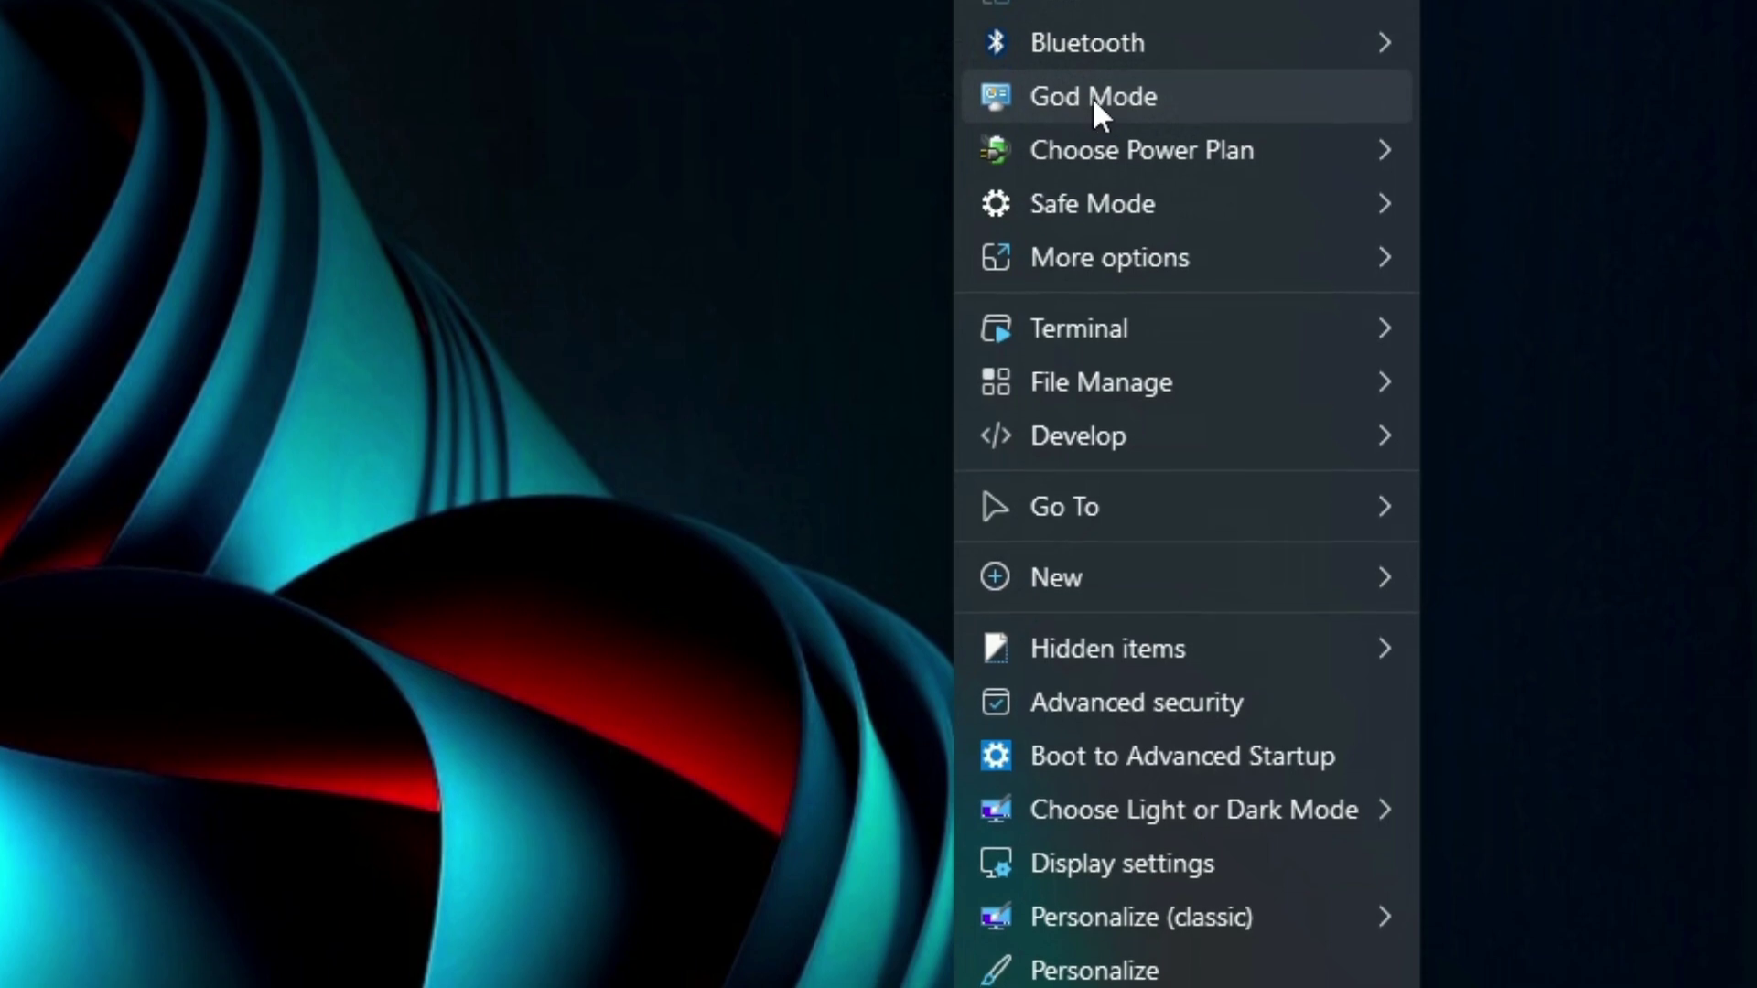
mouse_move(1090, 154)
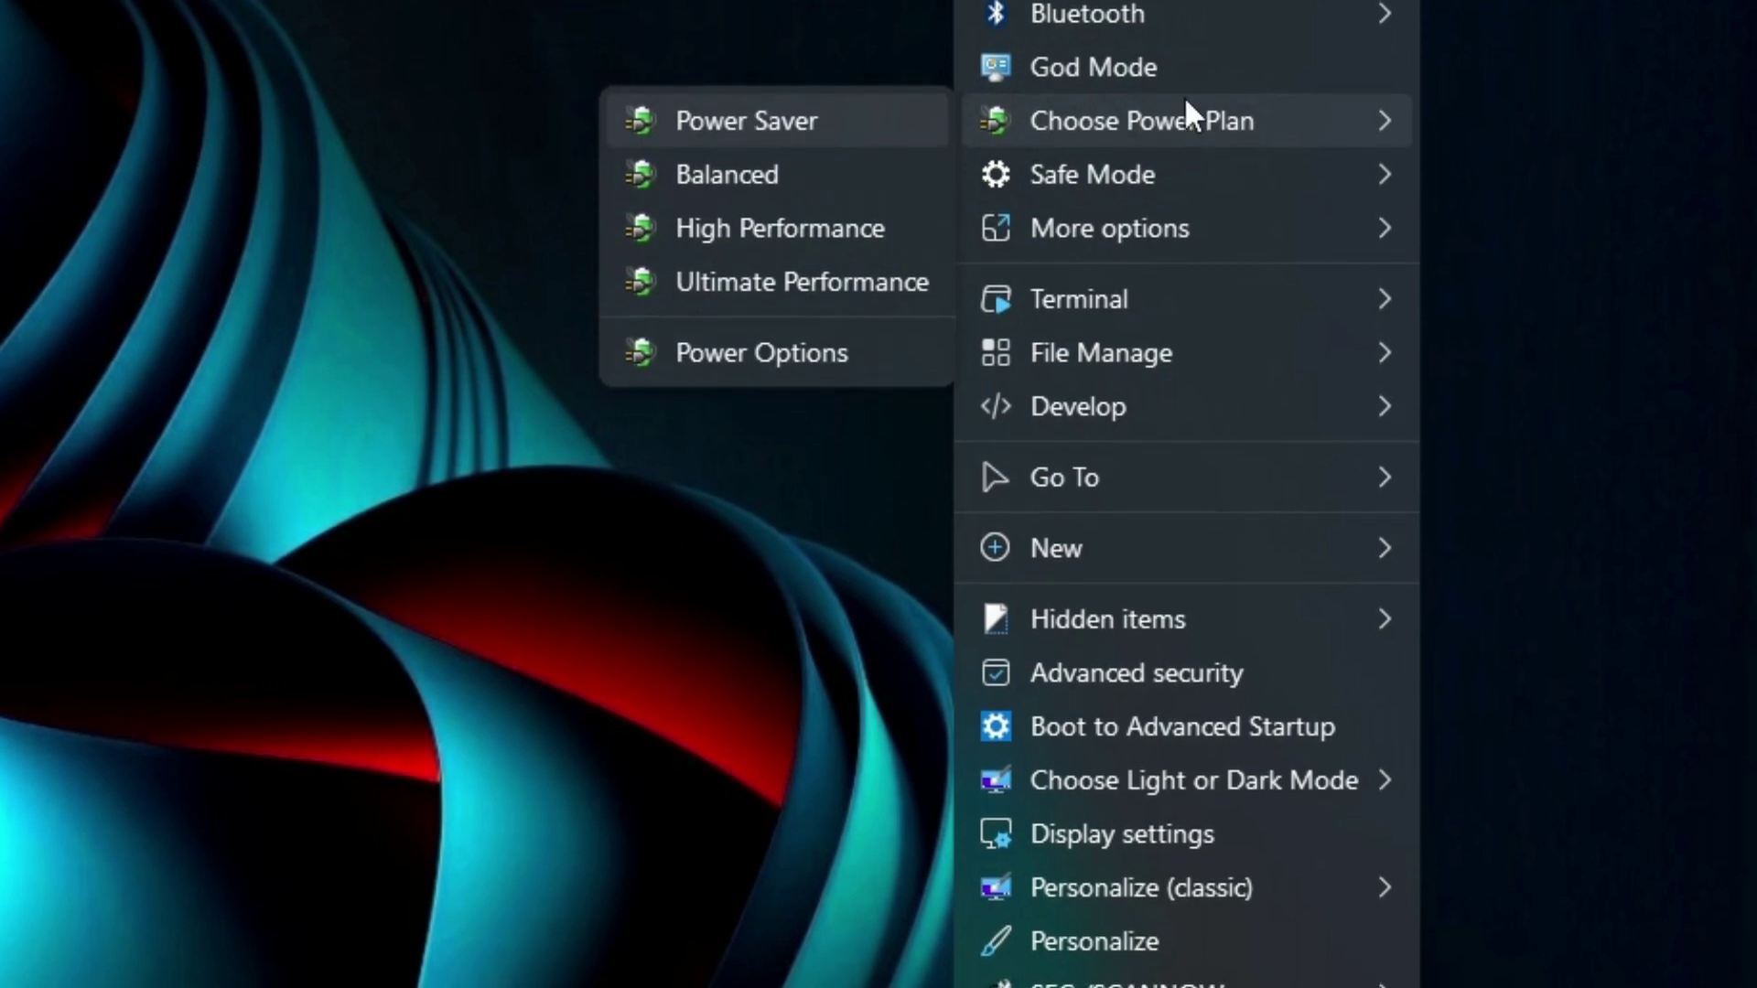
mouse_move(1121, 186)
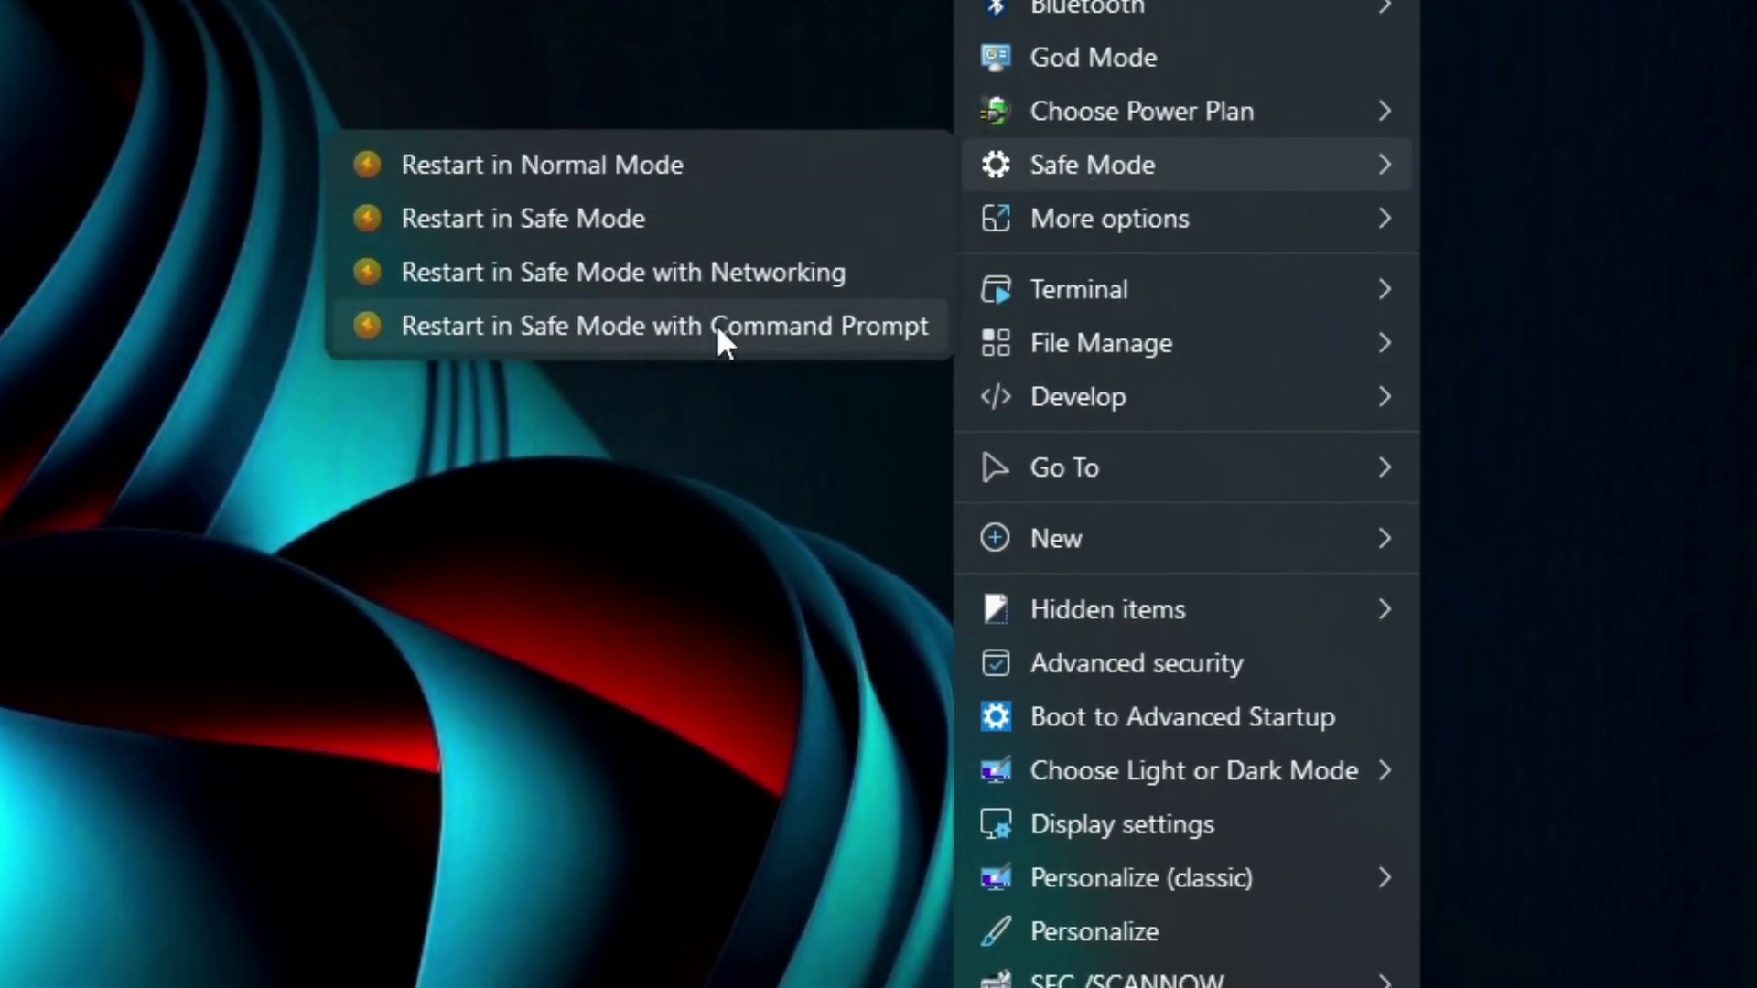
mouse_move(1182, 213)
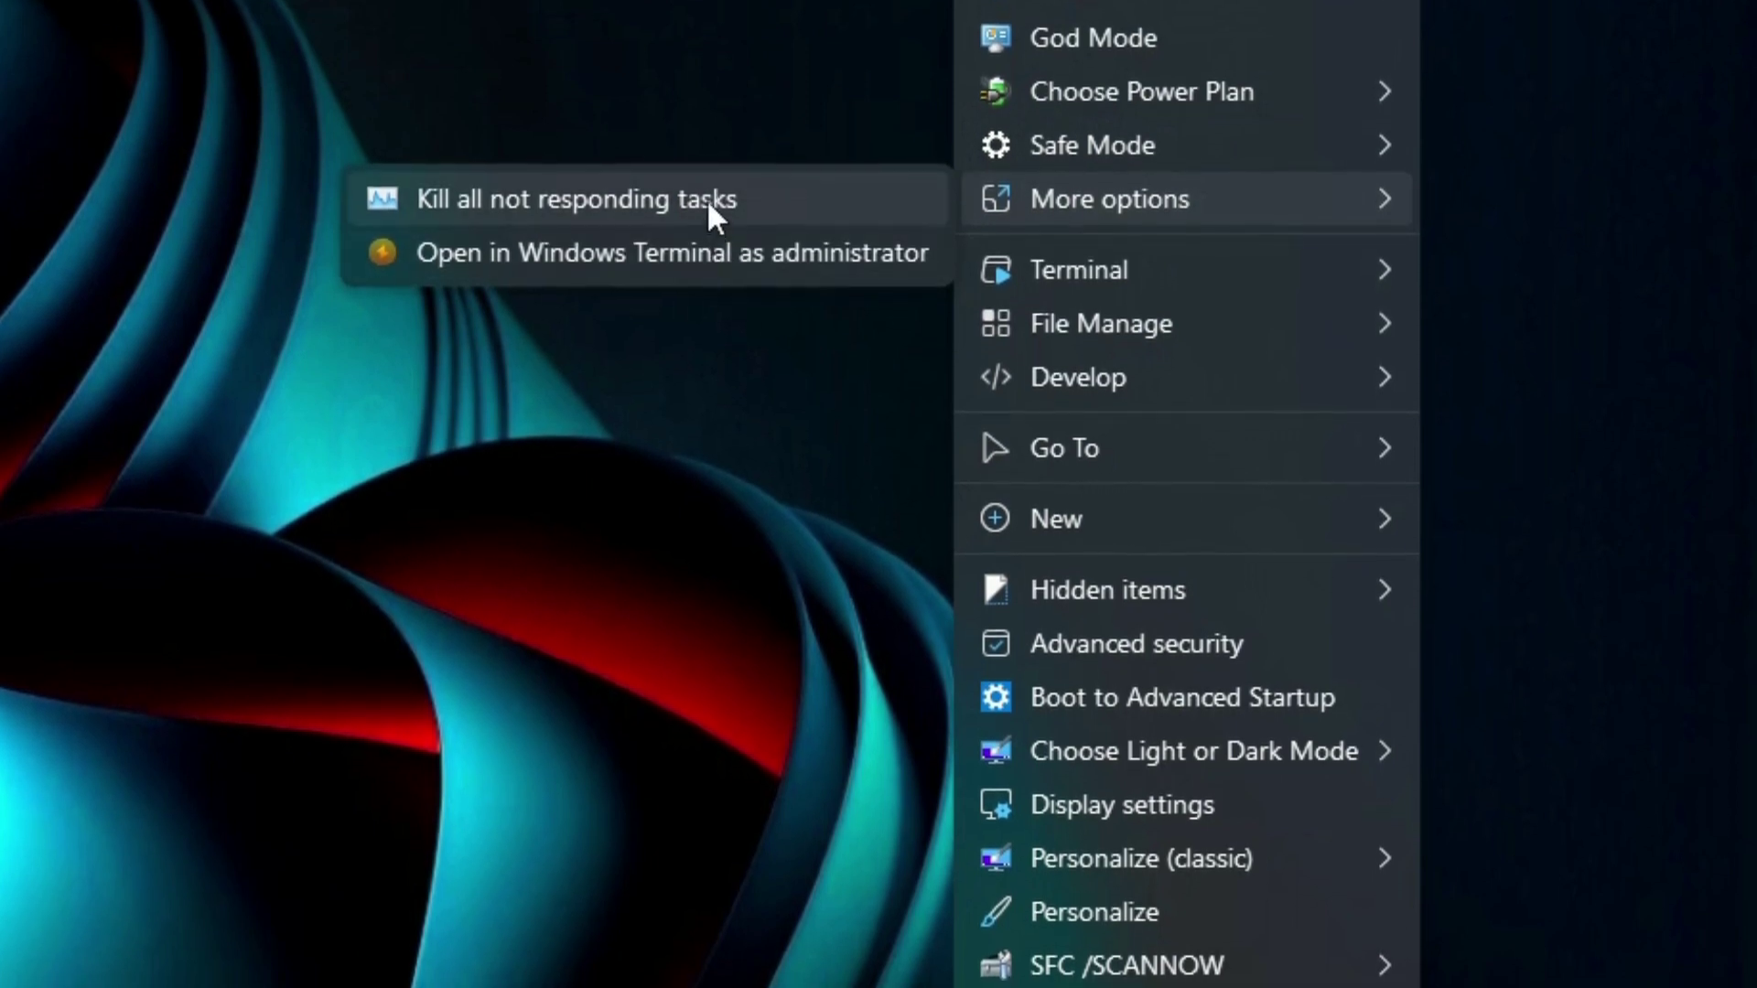
mouse_move(1090, 270)
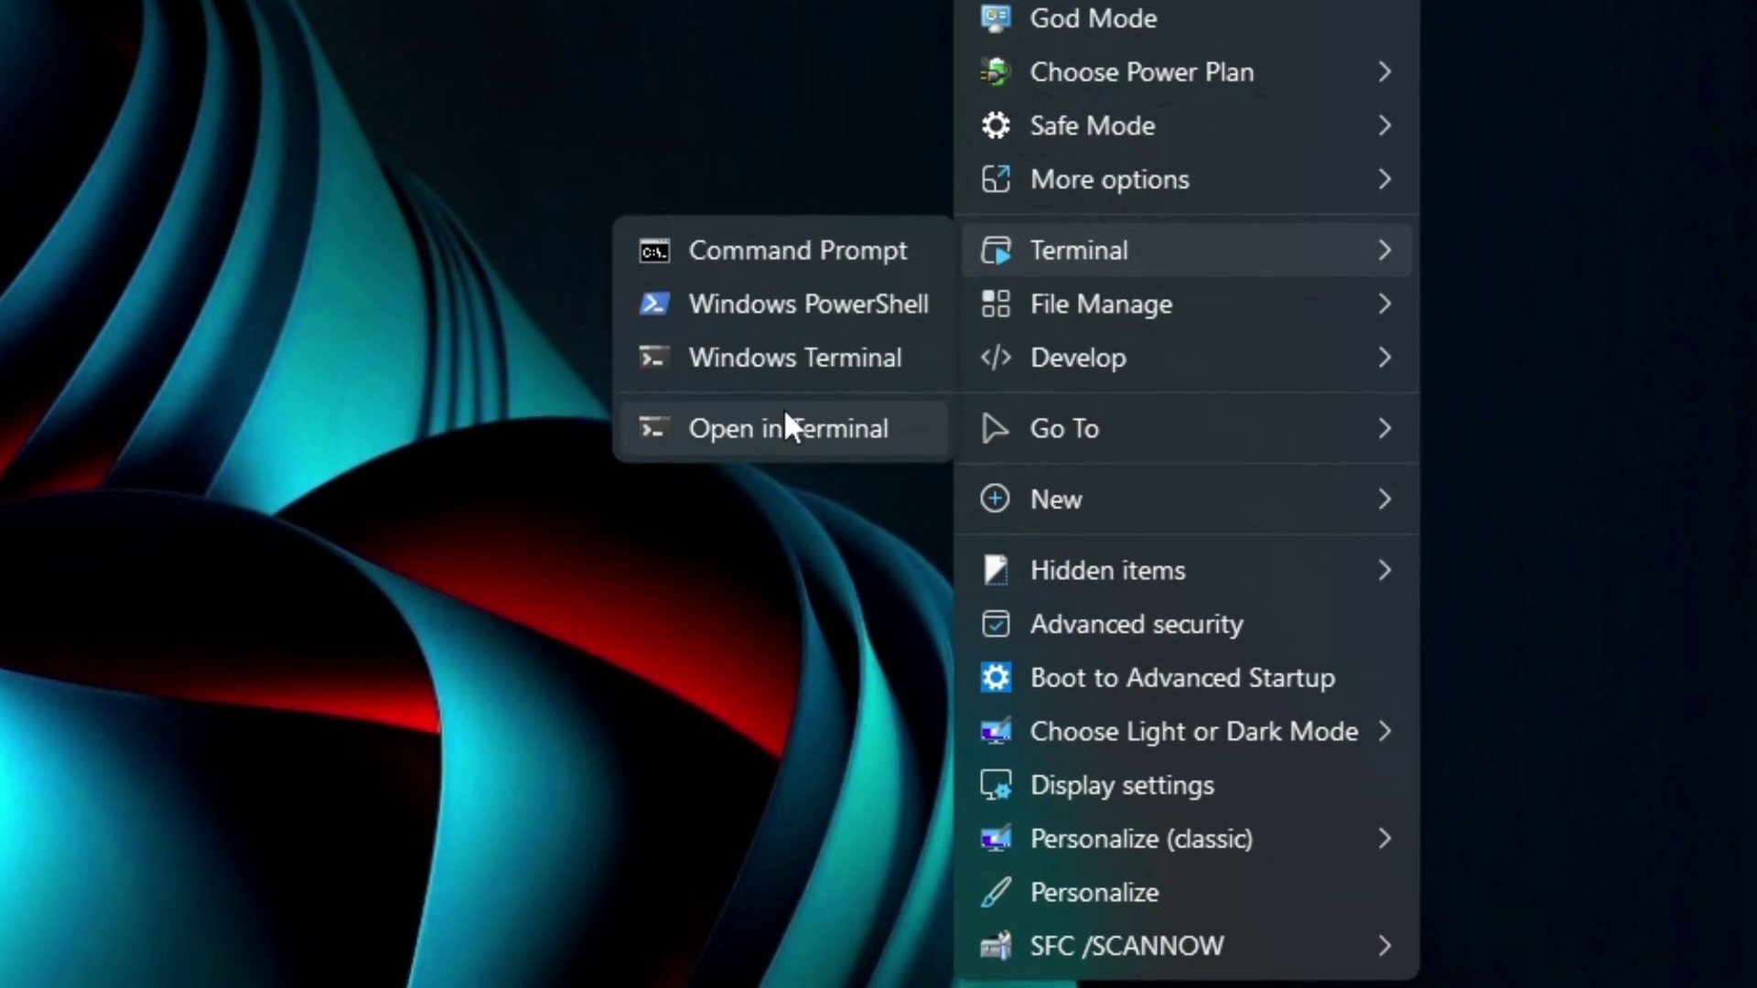
mouse_move(1126, 291)
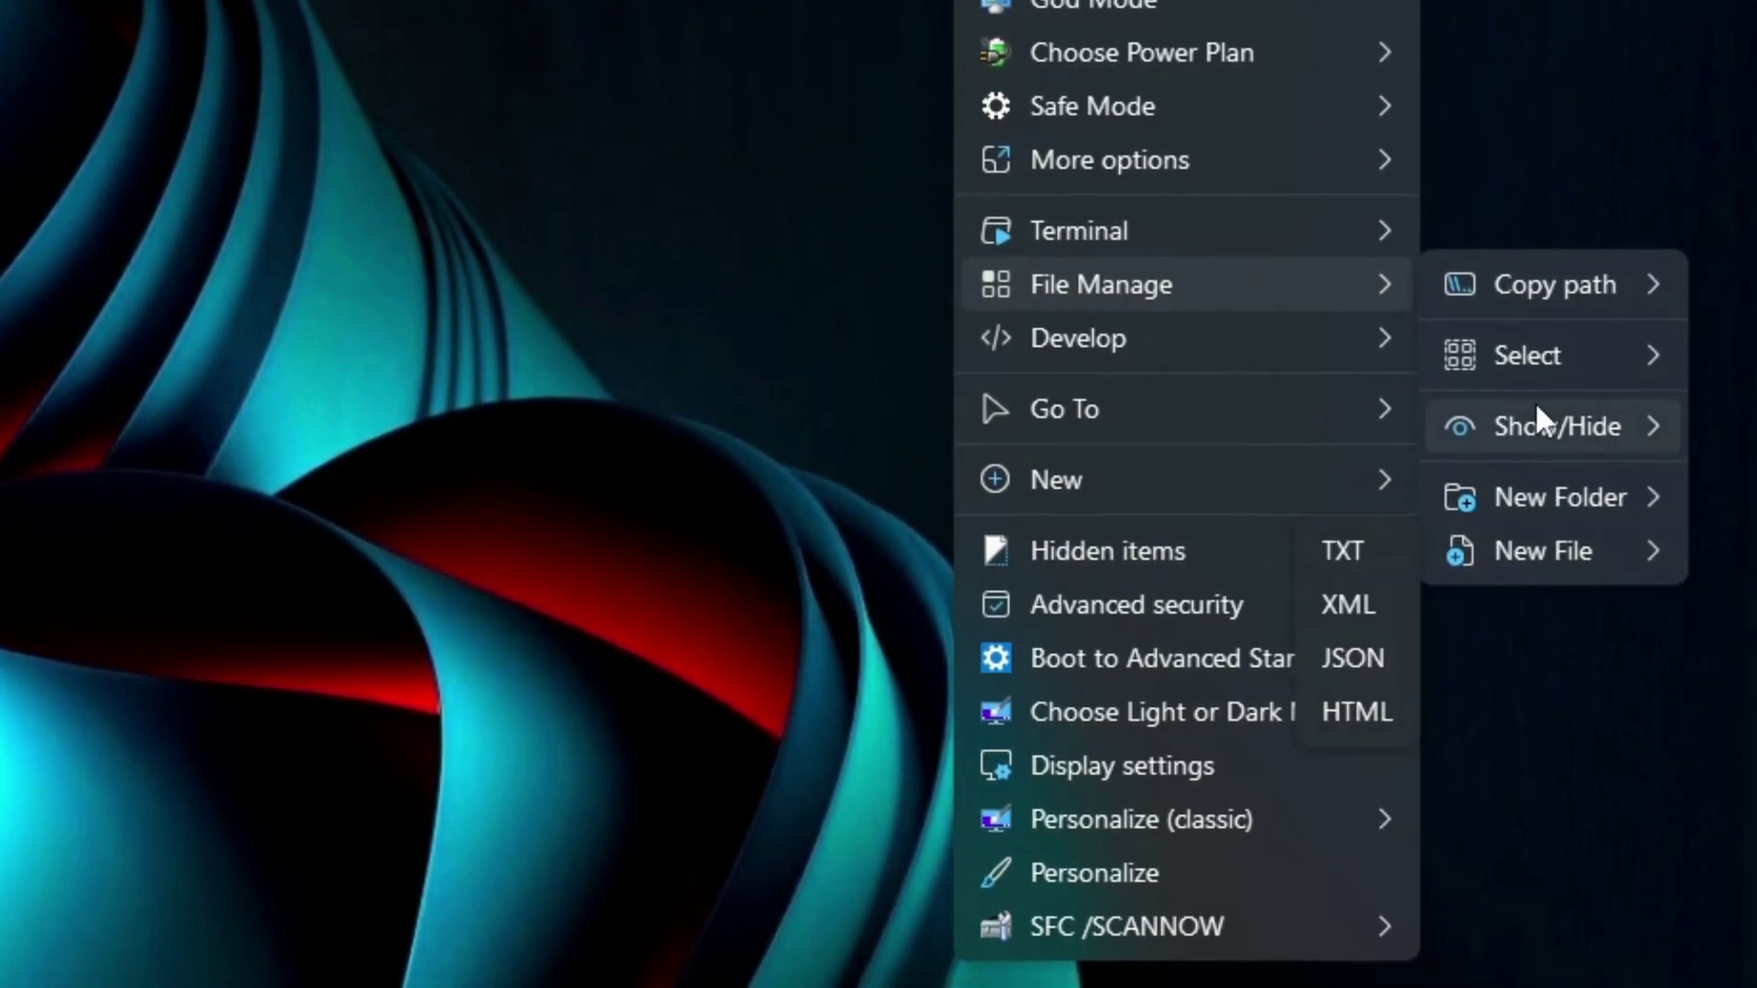
mouse_move(1160, 330)
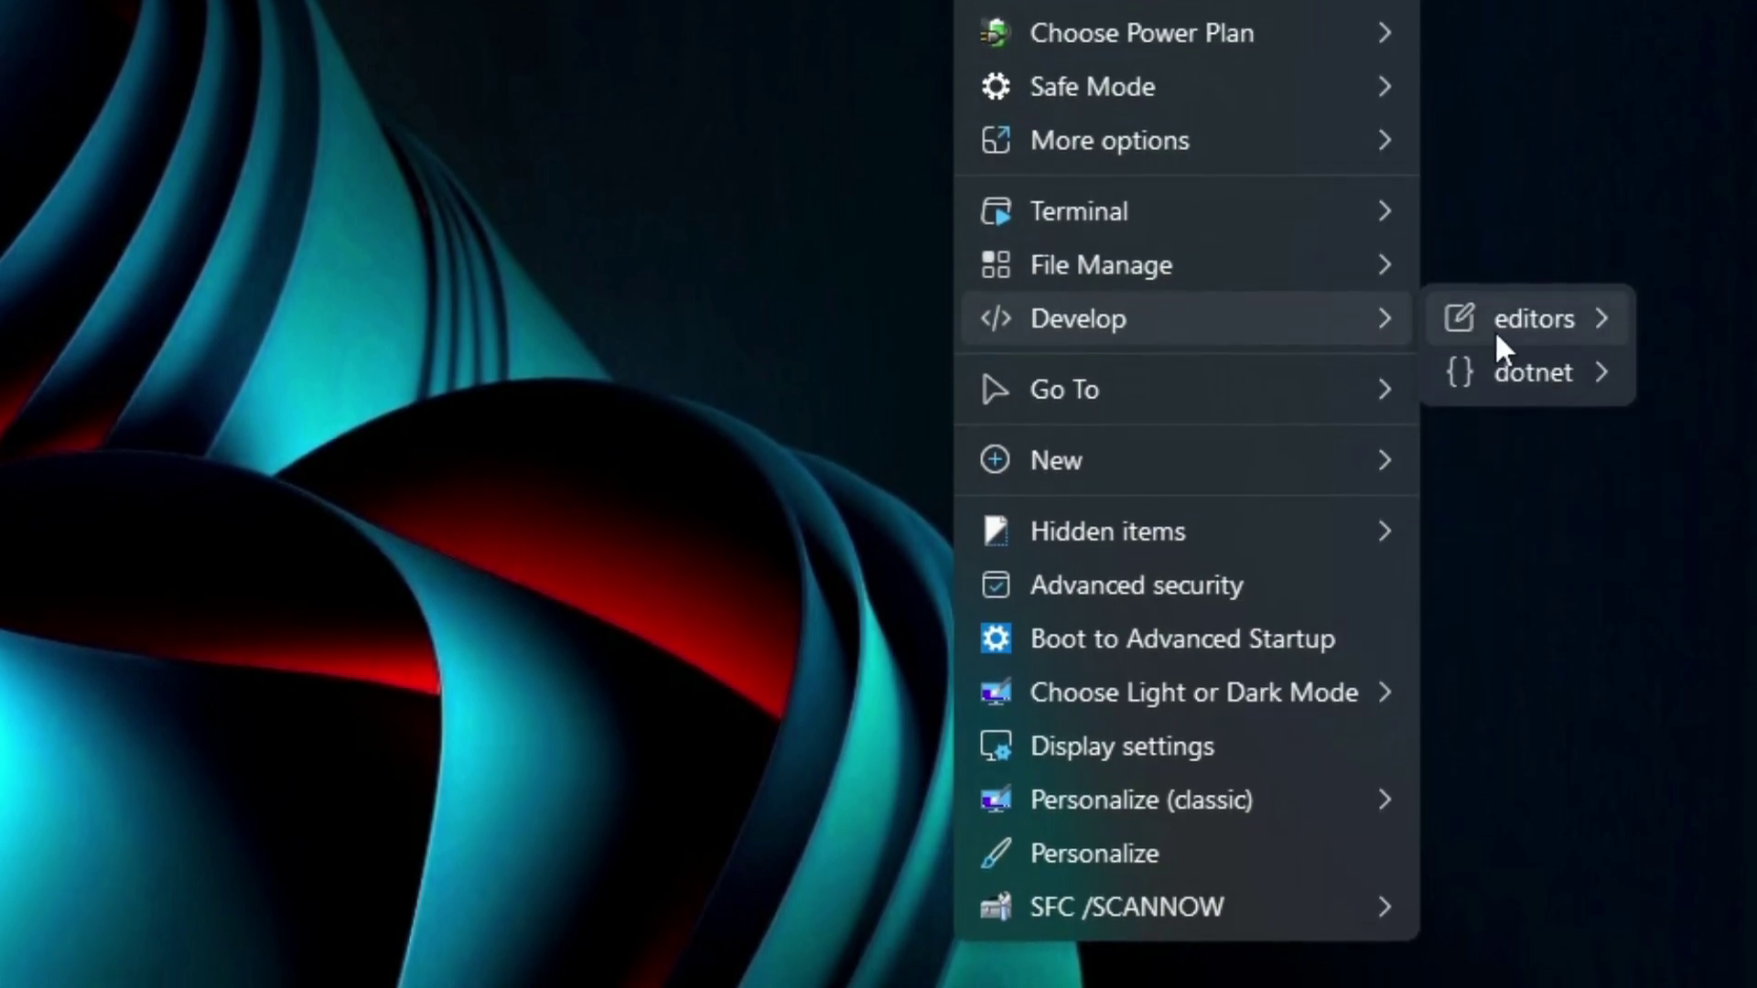
mouse_move(1508, 311)
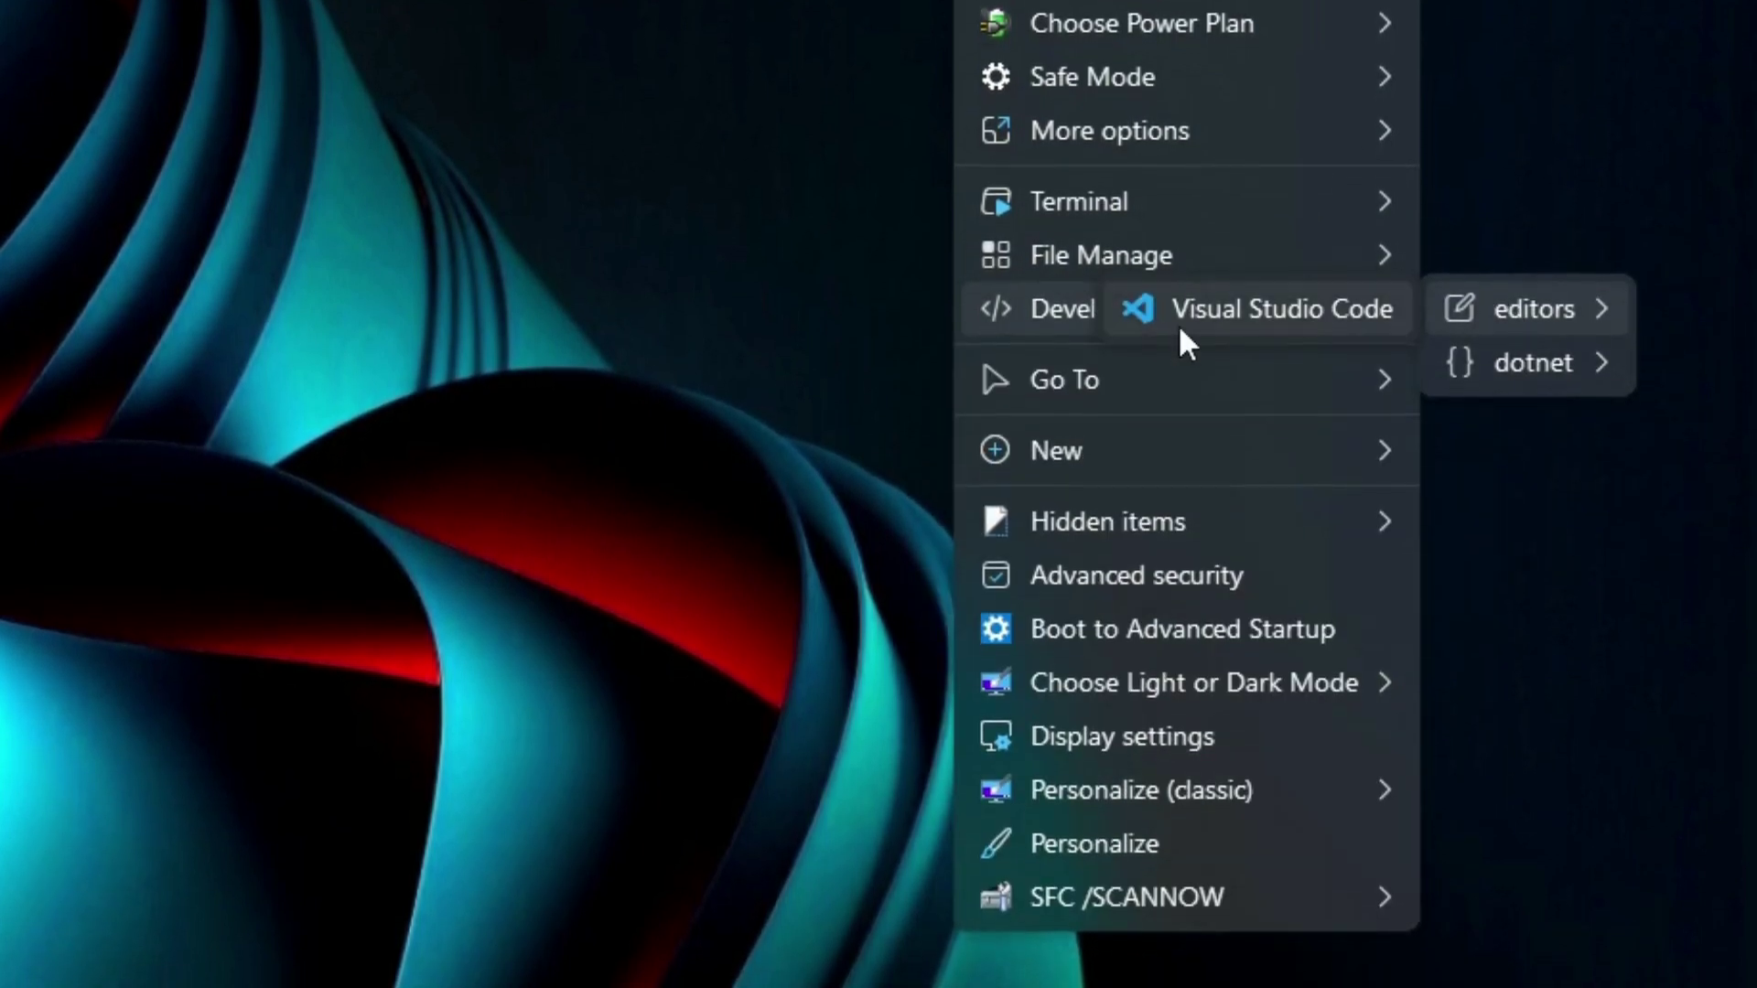
Examine the desktop context menu's remaining entries from Go To and New through Choose Light or Dark Mode to SFC /SCANNOW, and dismiss it
mouse_move(1098, 375)
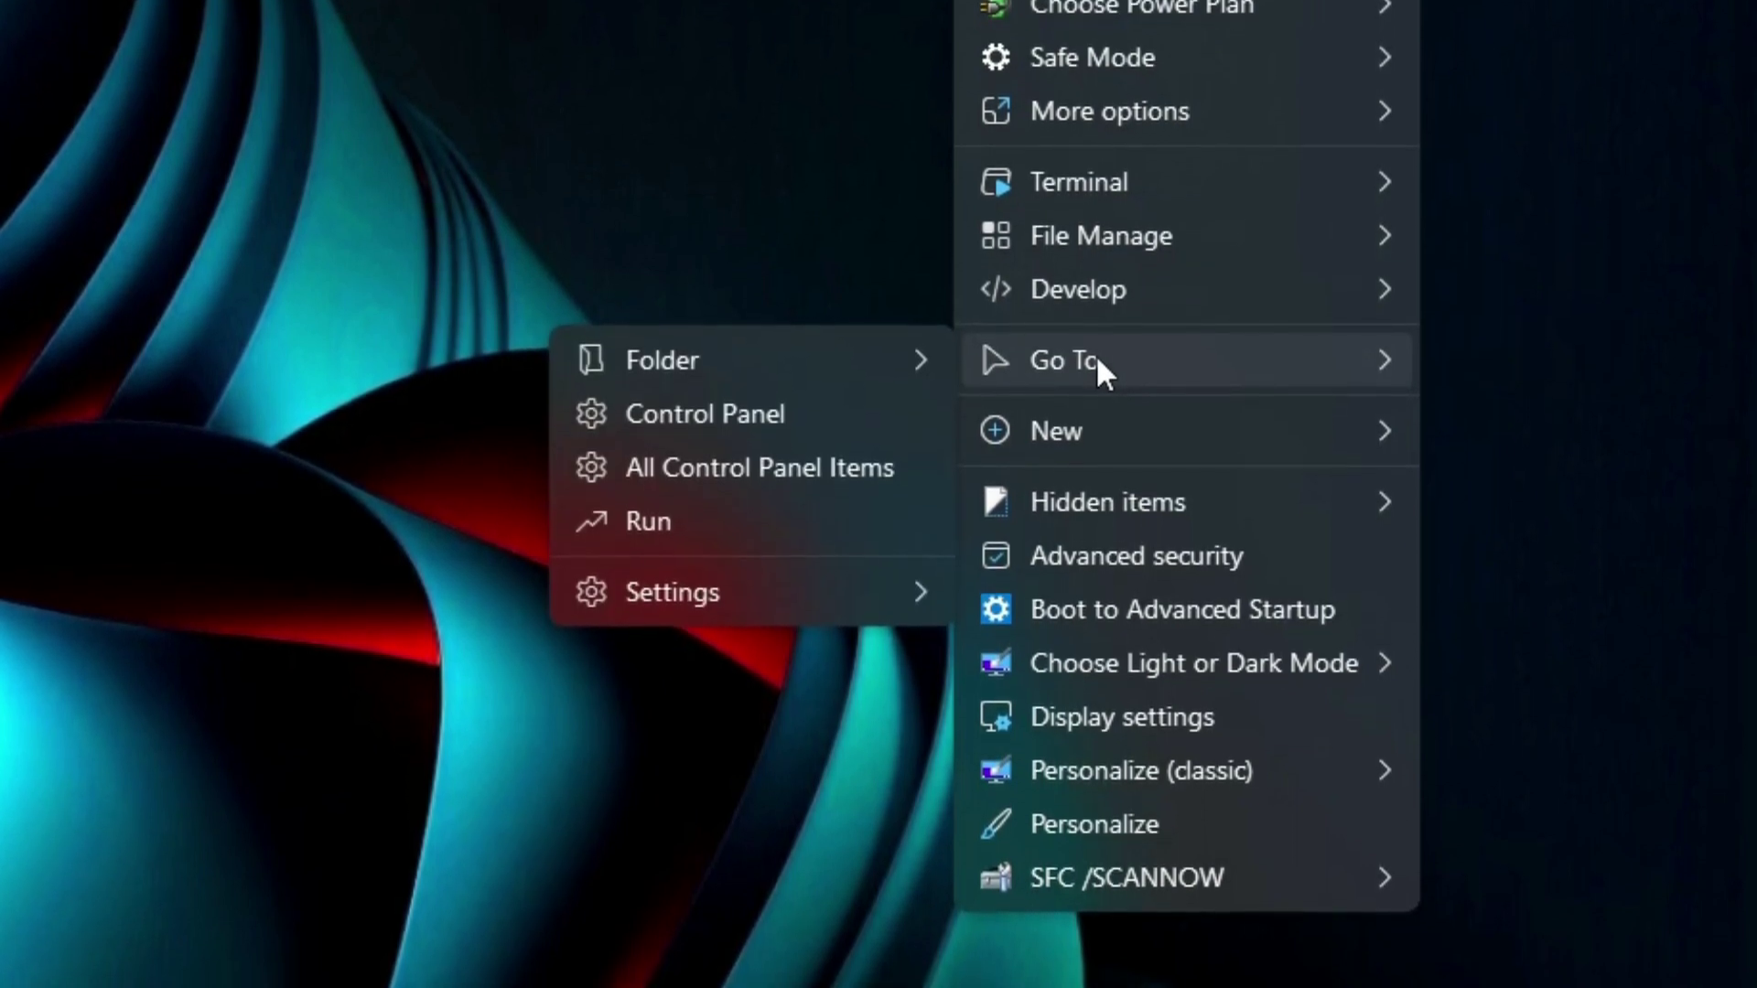
mouse_move(1103, 417)
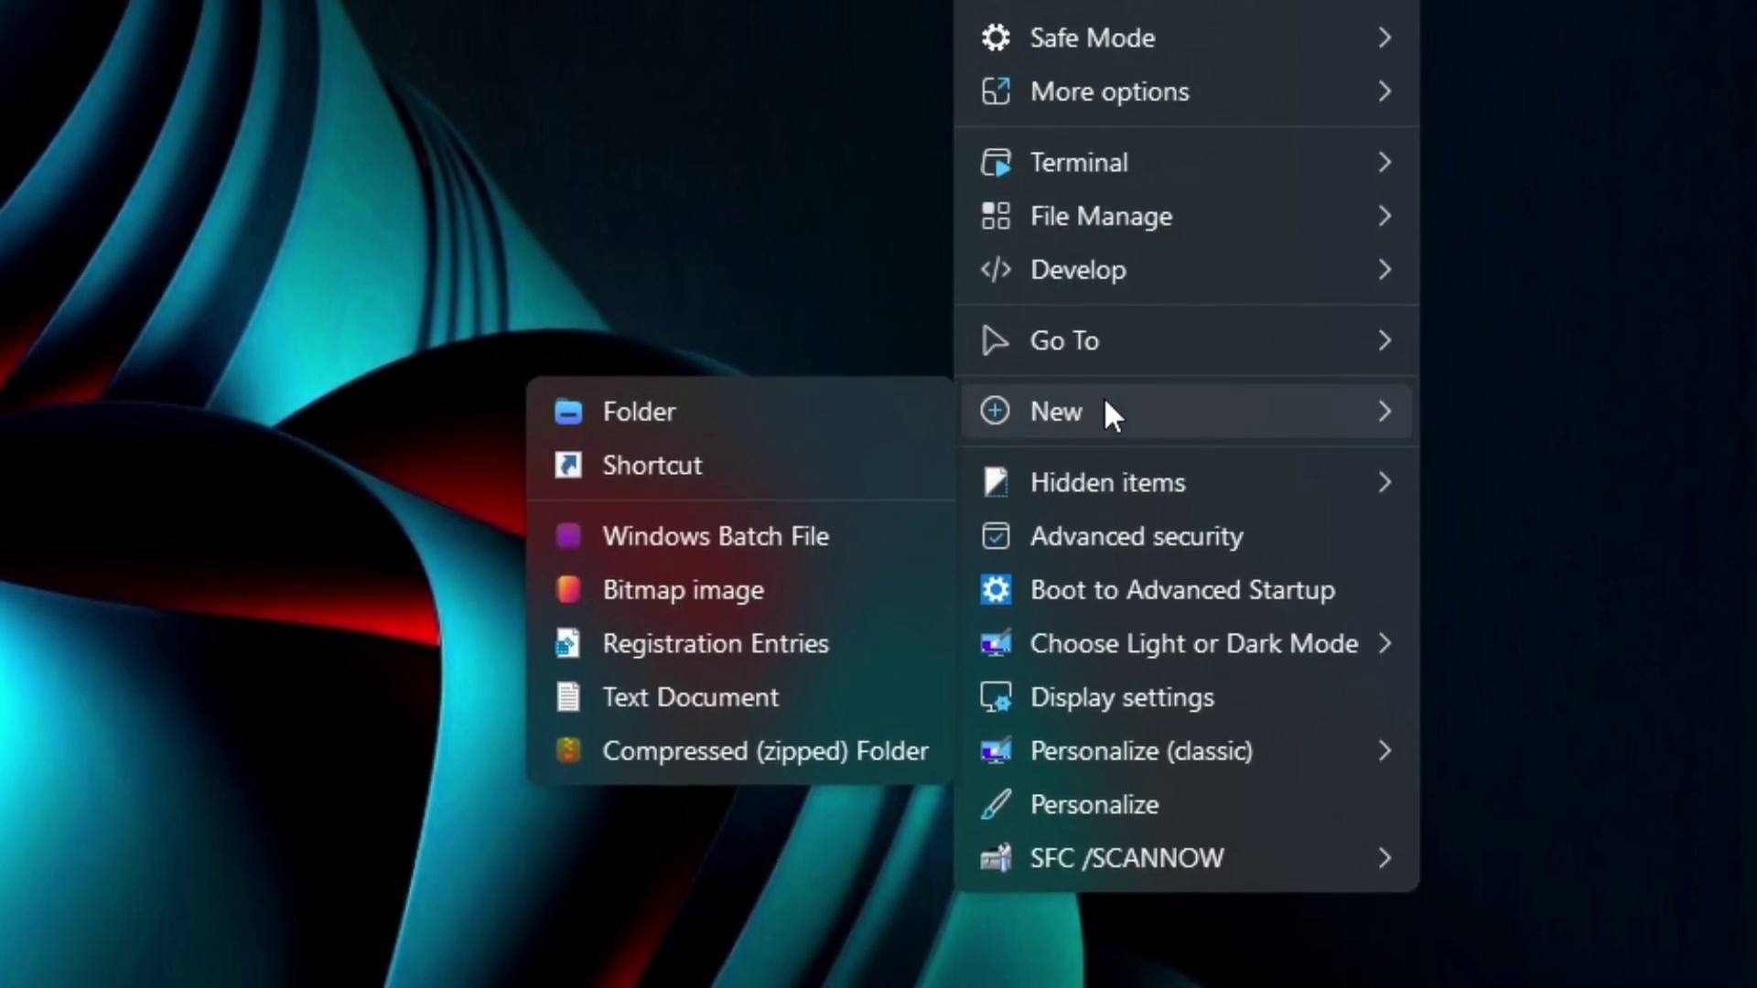
mouse_move(1106, 483)
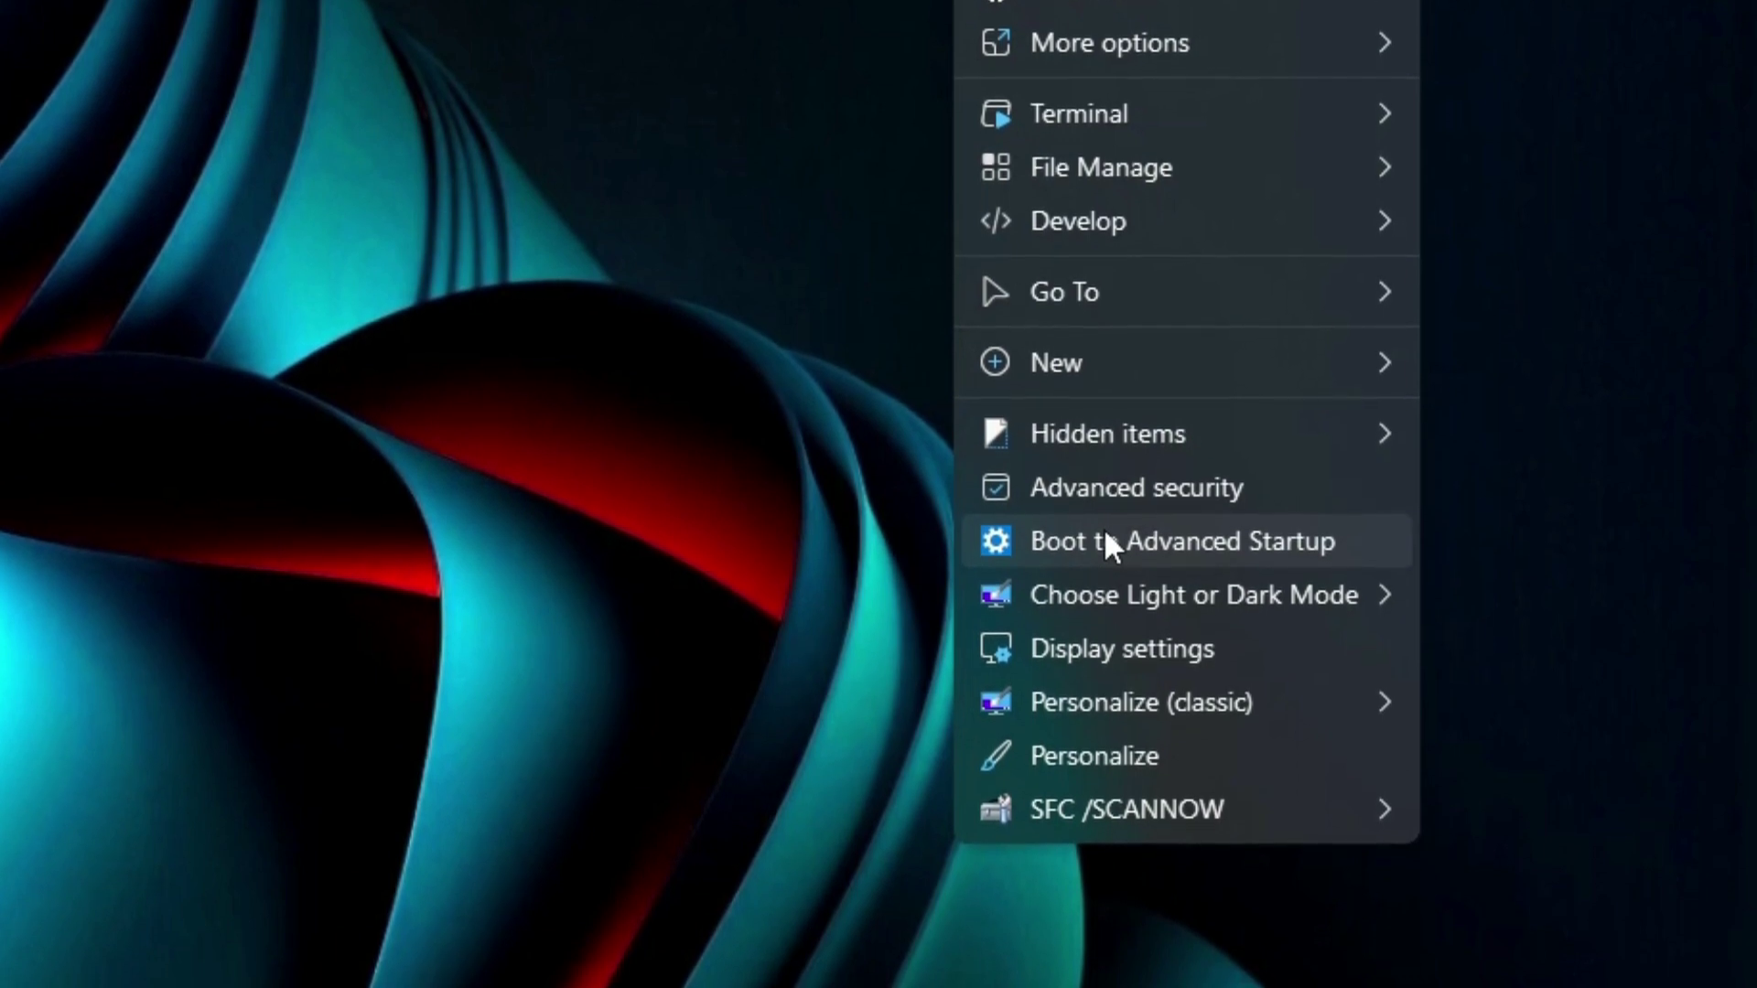
mouse_move(1100, 586)
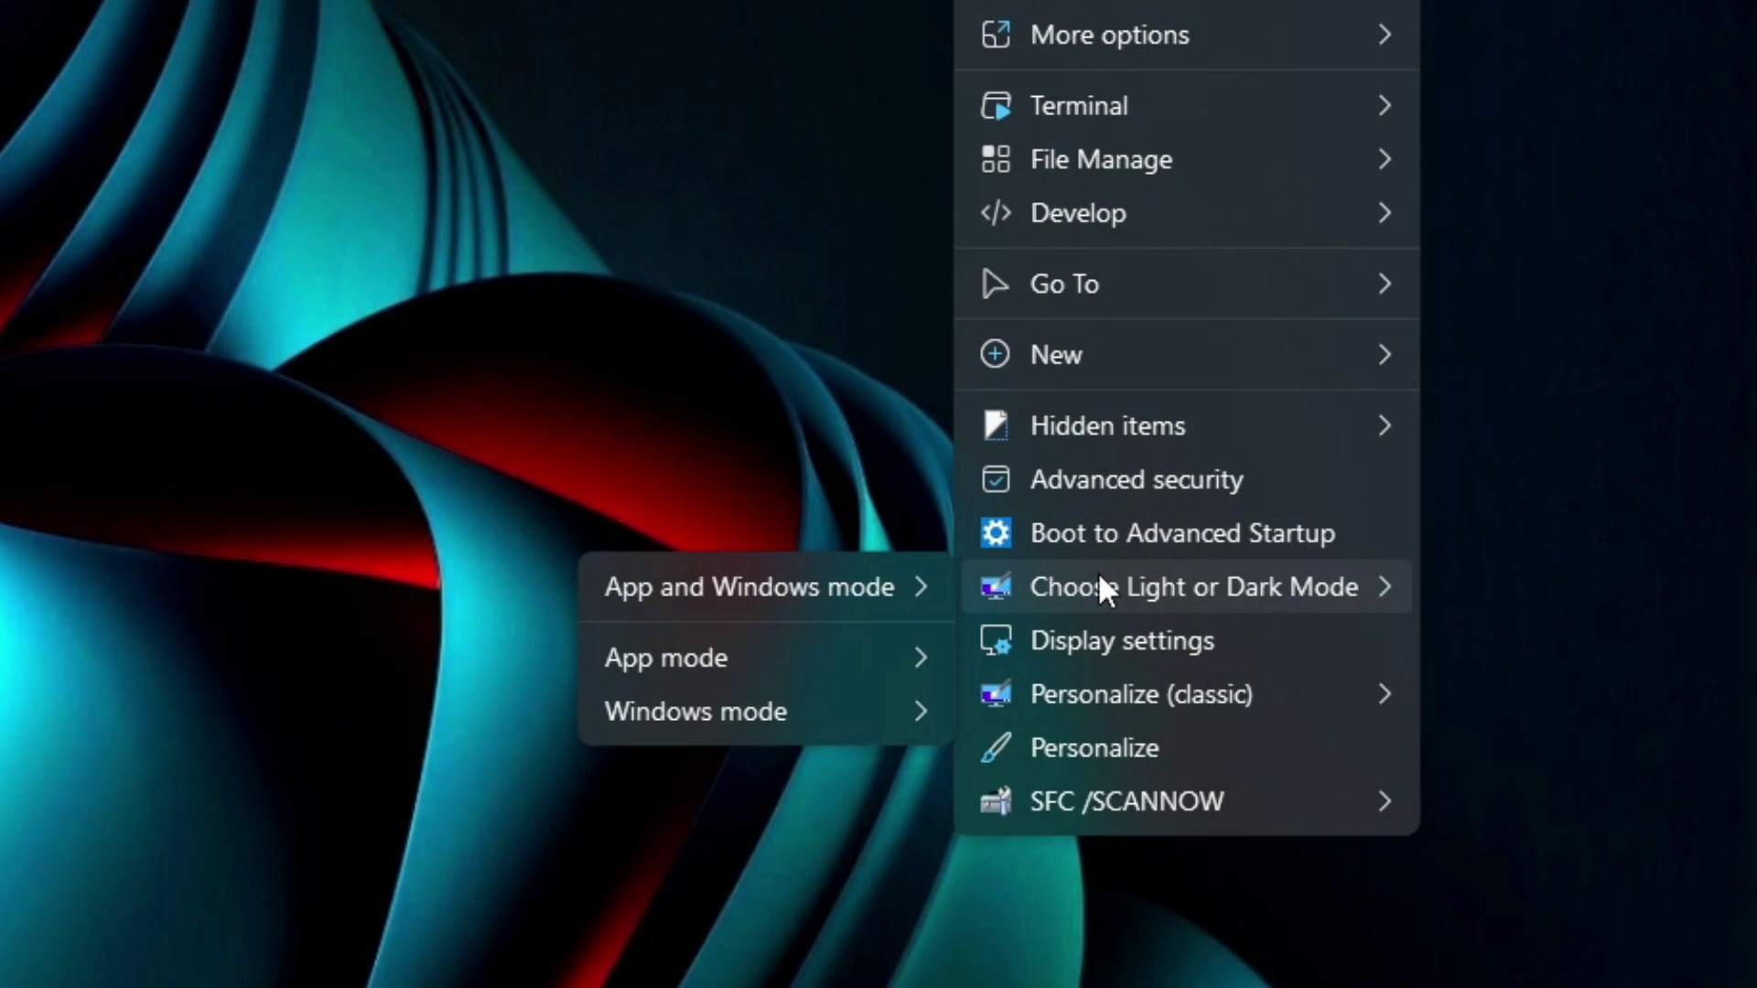
mouse_move(1112, 692)
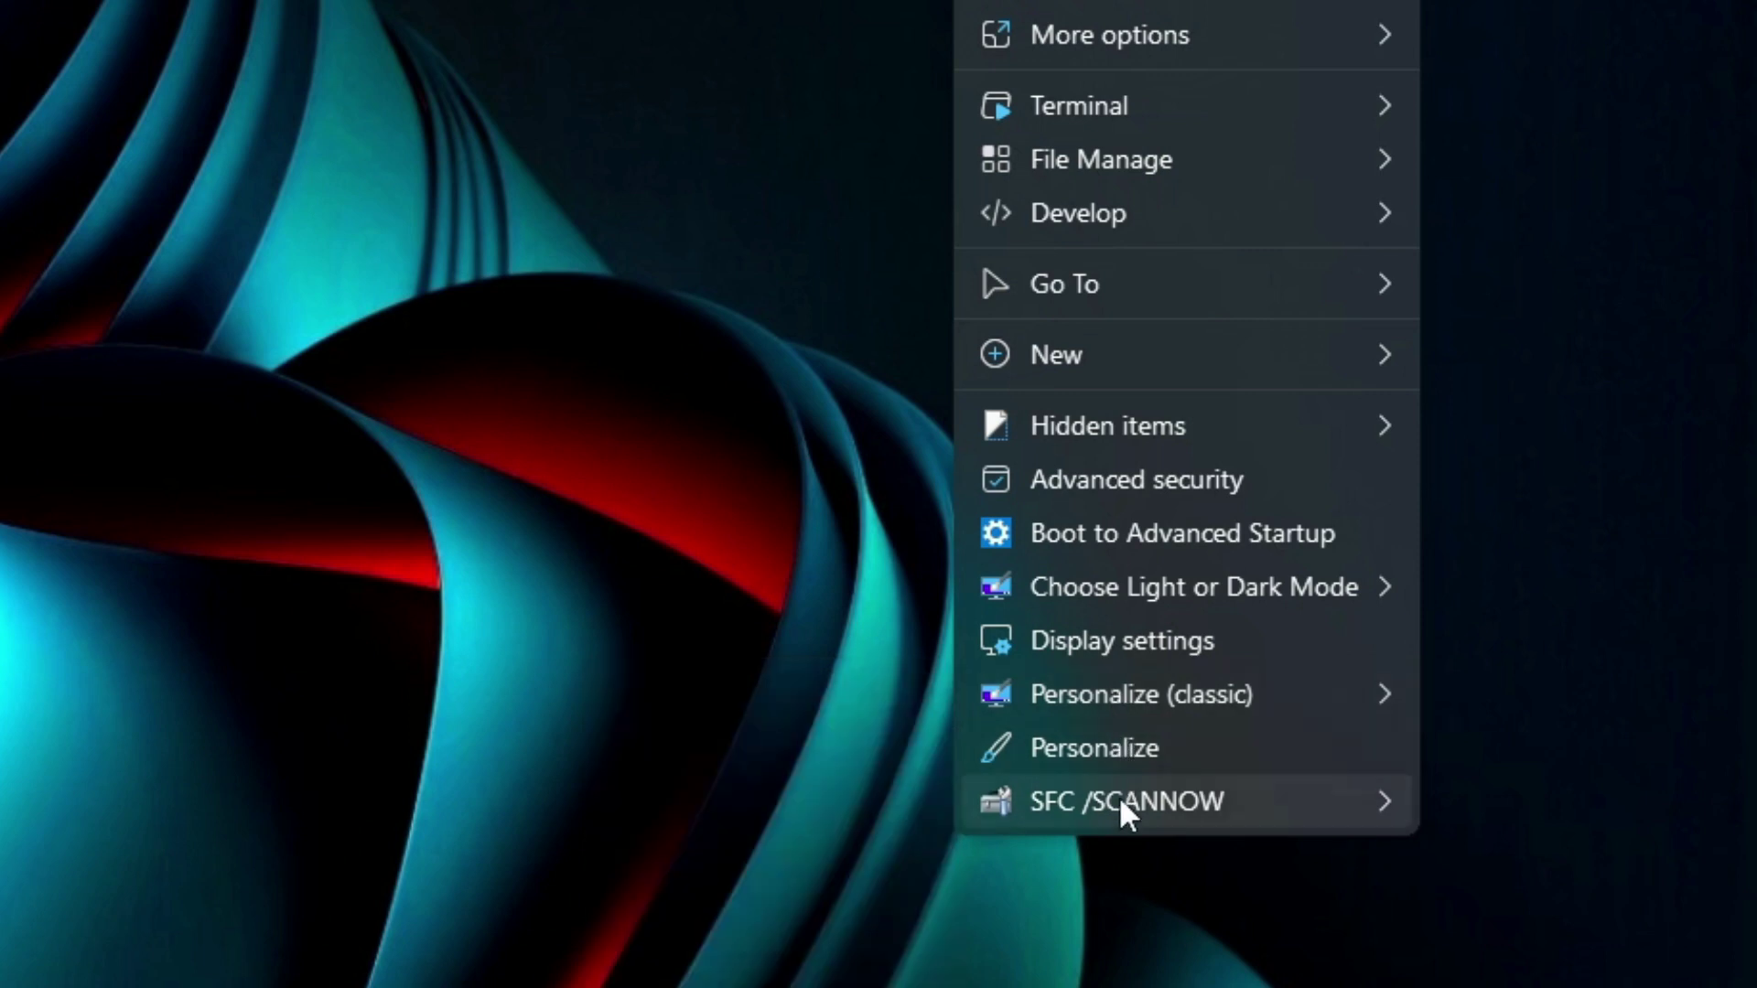
mouse_move(1119, 798)
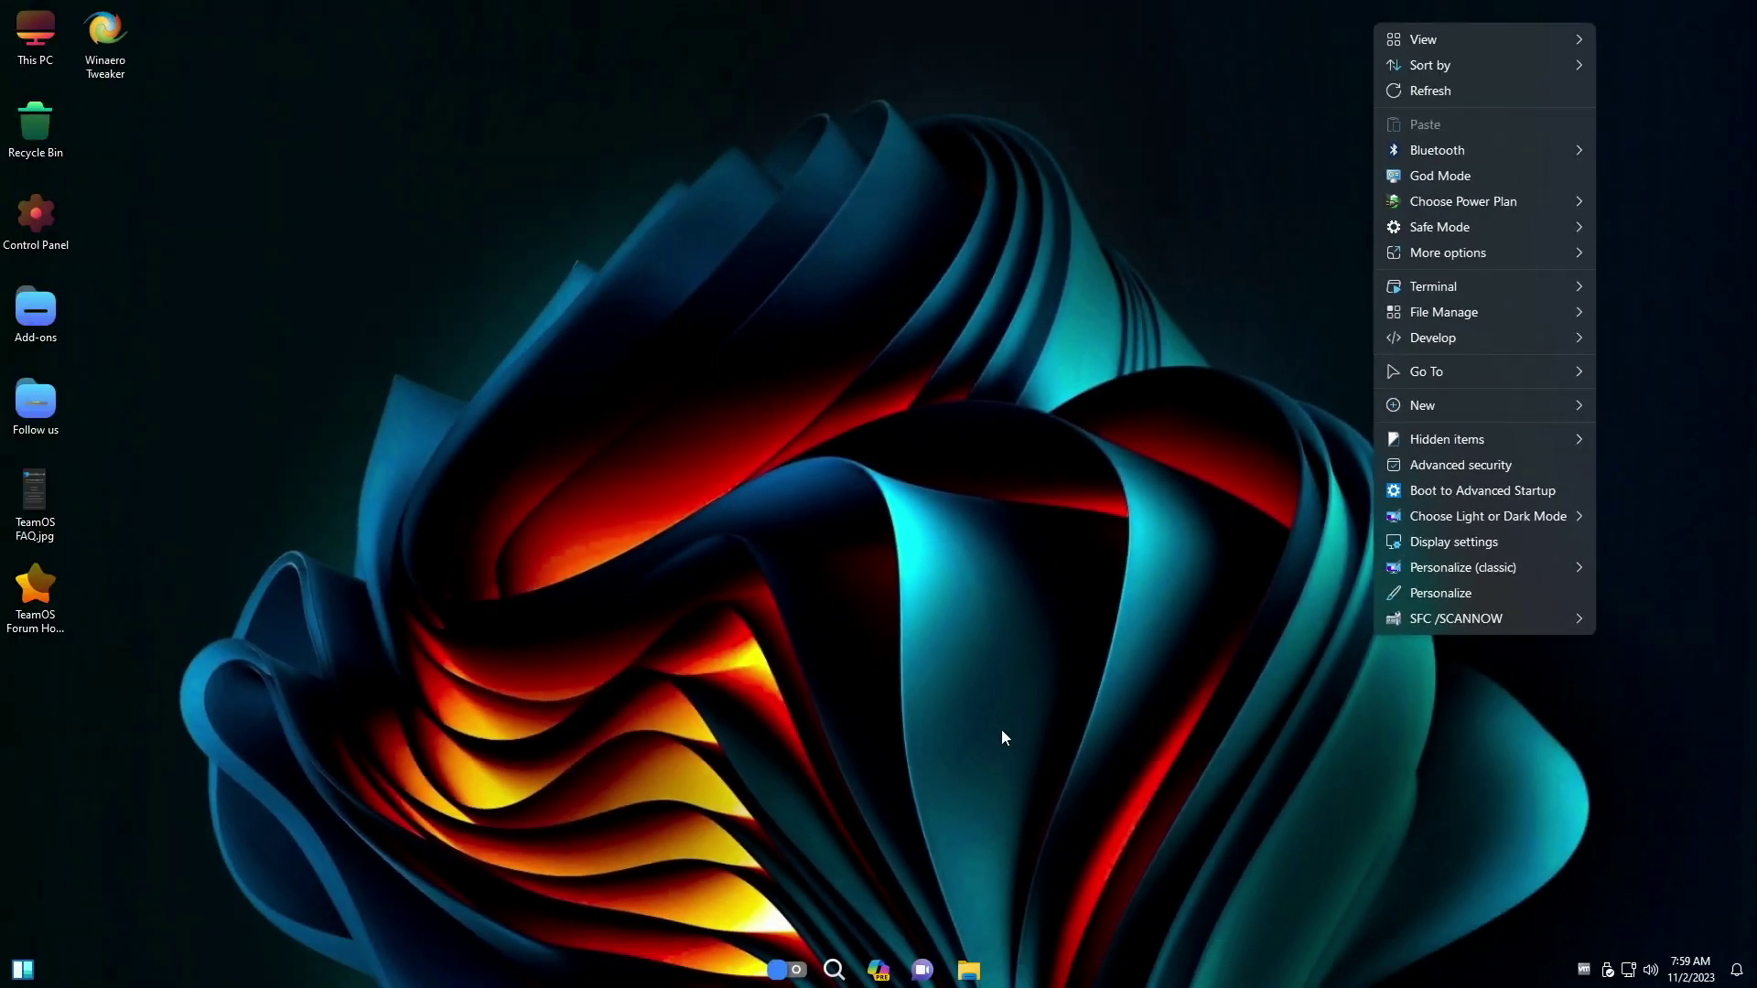
click(1003, 732)
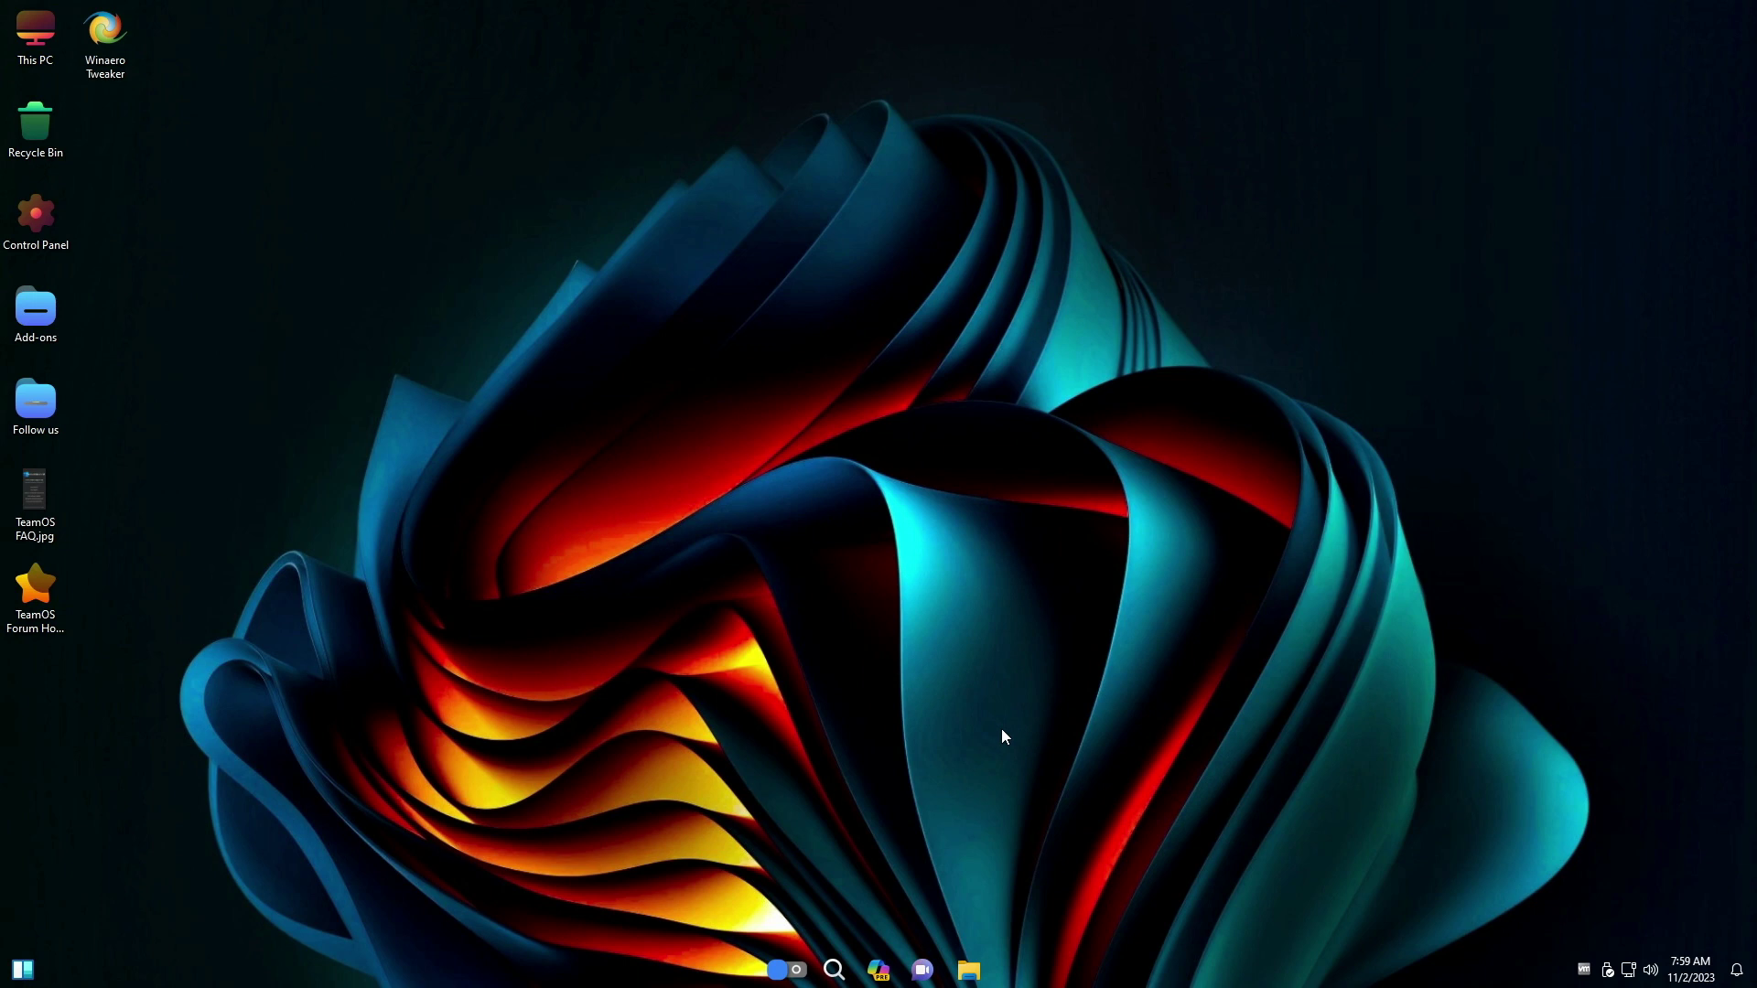